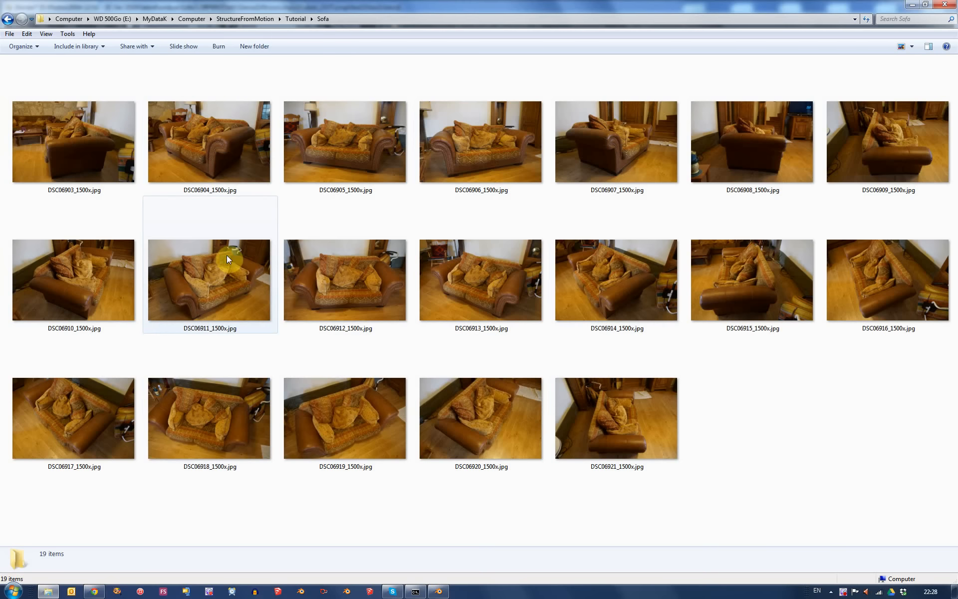
Look over the sofa source photos, switch to Blender and examine the textured sofa mesh from several angles
mouse_move(227, 256)
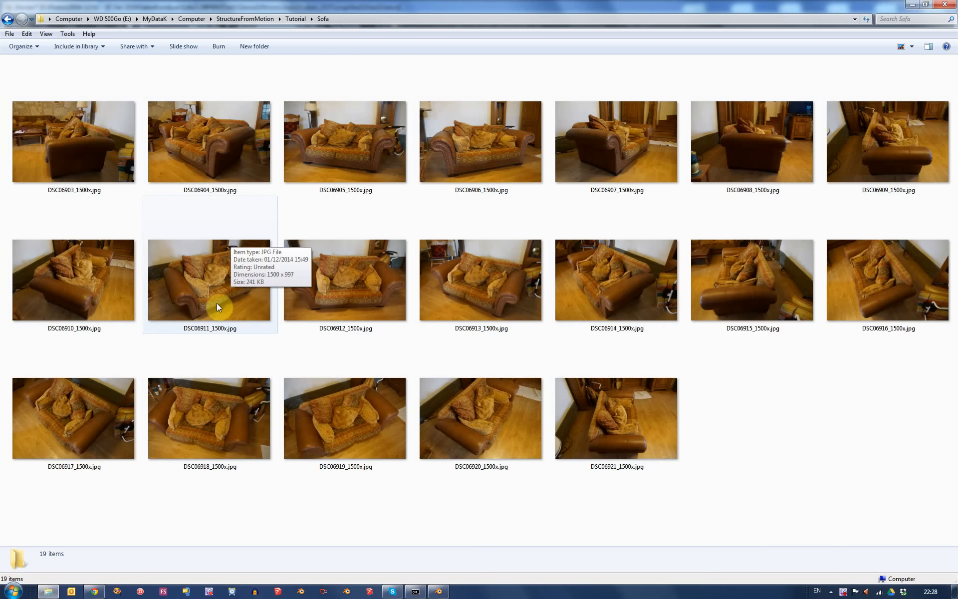
mouse_move(348, 283)
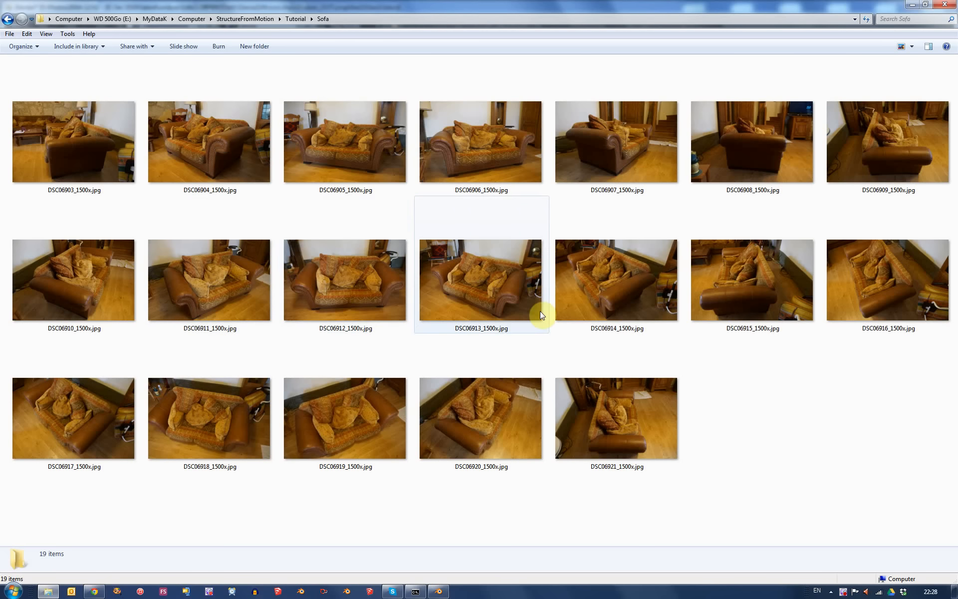
left_click(443, 593)
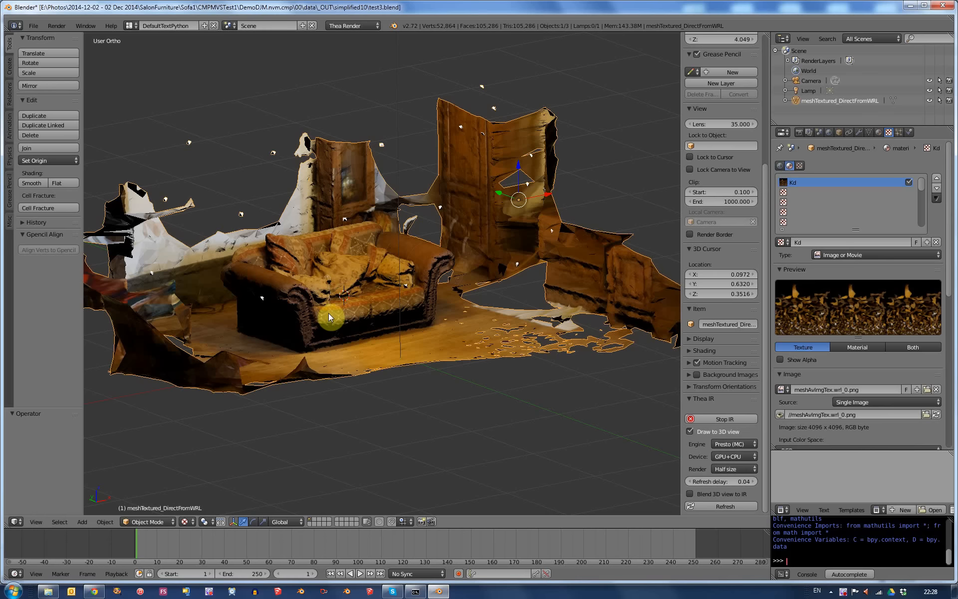
middle_click_drag(320, 310, 336, 252)
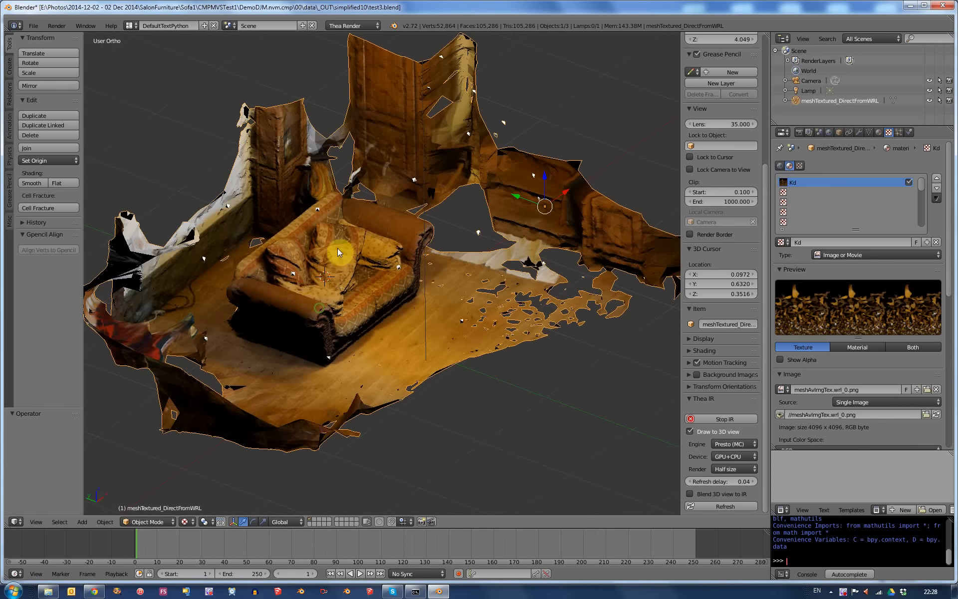
mouse_move(438, 346)
middle_mouse_down()
mouse_move(363, 359)
mouse_move(338, 321)
mouse_move(413, 362)
mouse_move(438, 332)
mouse_move(452, 336)
mouse_move(347, 316)
mouse_move(323, 327)
mouse_move(465, 351)
mouse_move(387, 313)
mouse_move(426, 330)
middle_mouse_up()
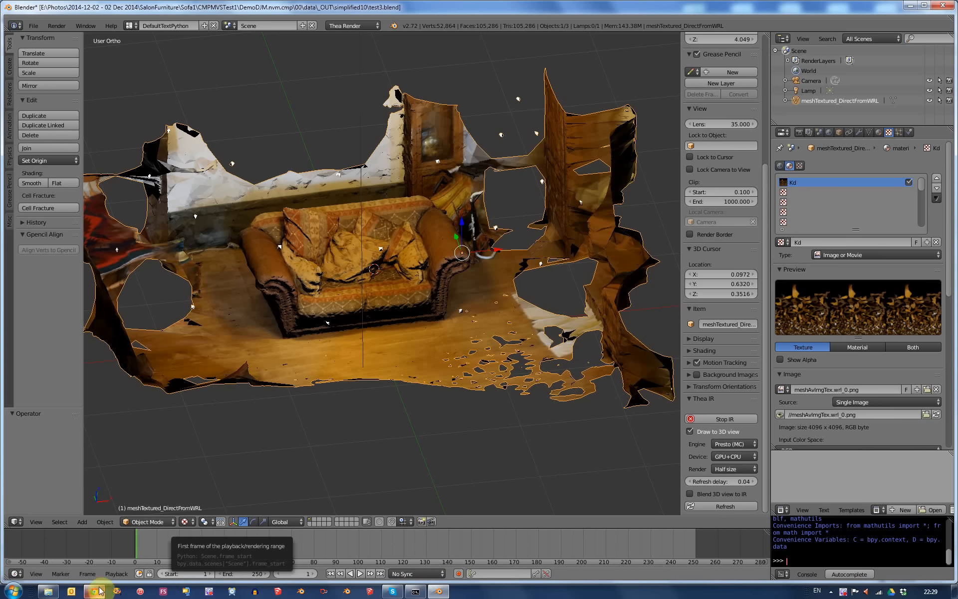
Switch to Chrome and review the VisualSFM, CMPMVS and MeshLab download pages
mouse_move(94, 596)
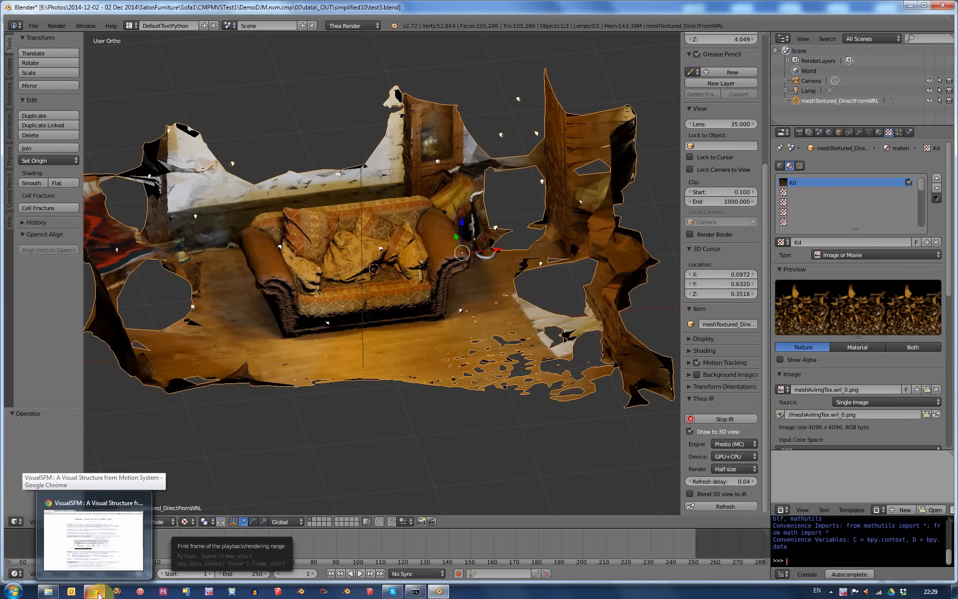
left_click(95, 595)
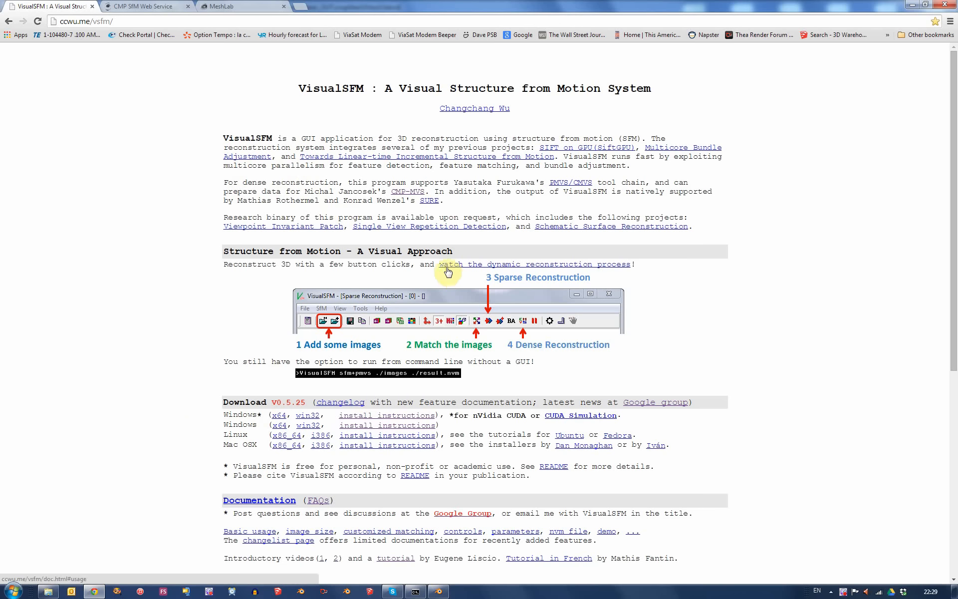
left_click(133, 7)
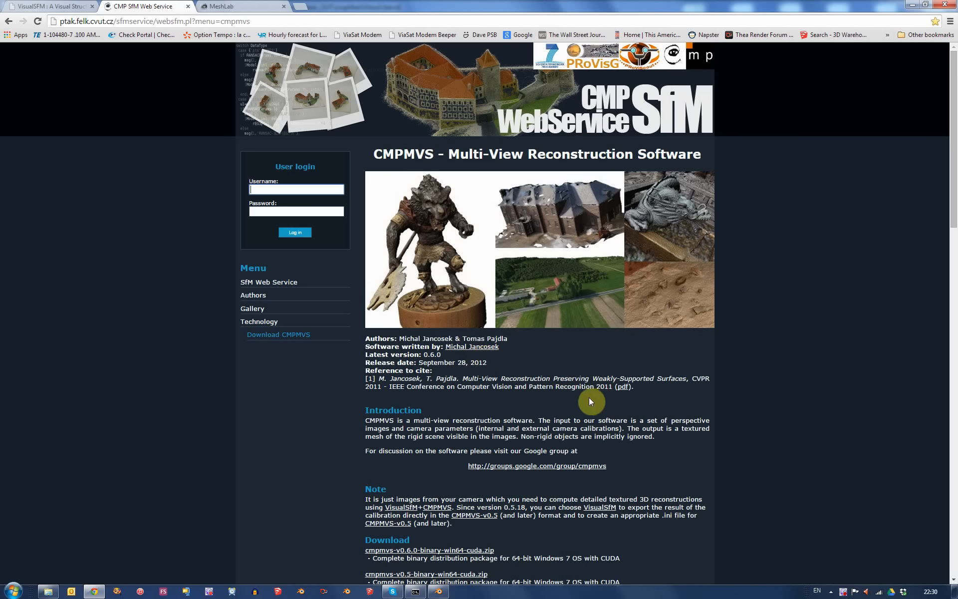
left_click(220, 6)
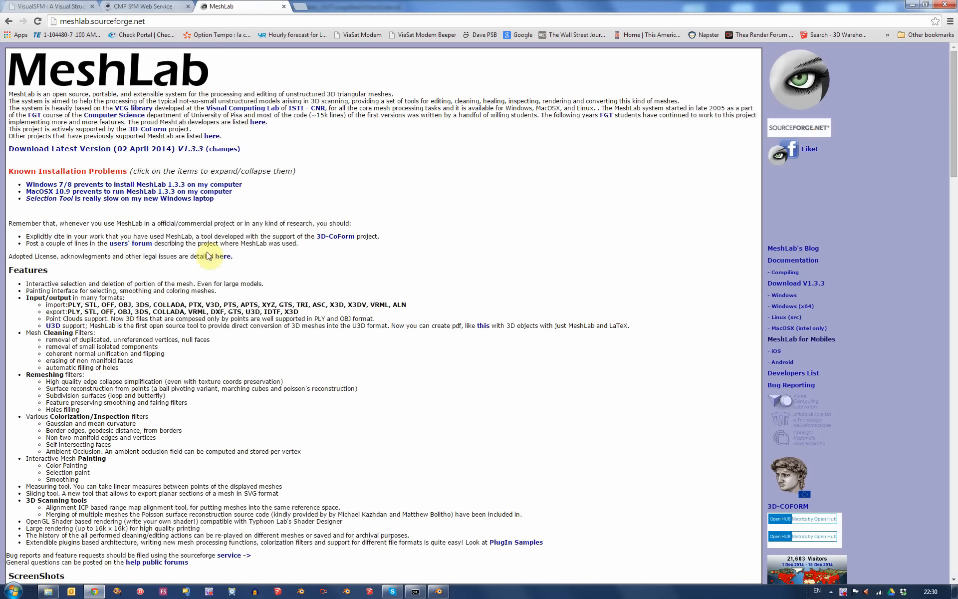
left_click(43, 8)
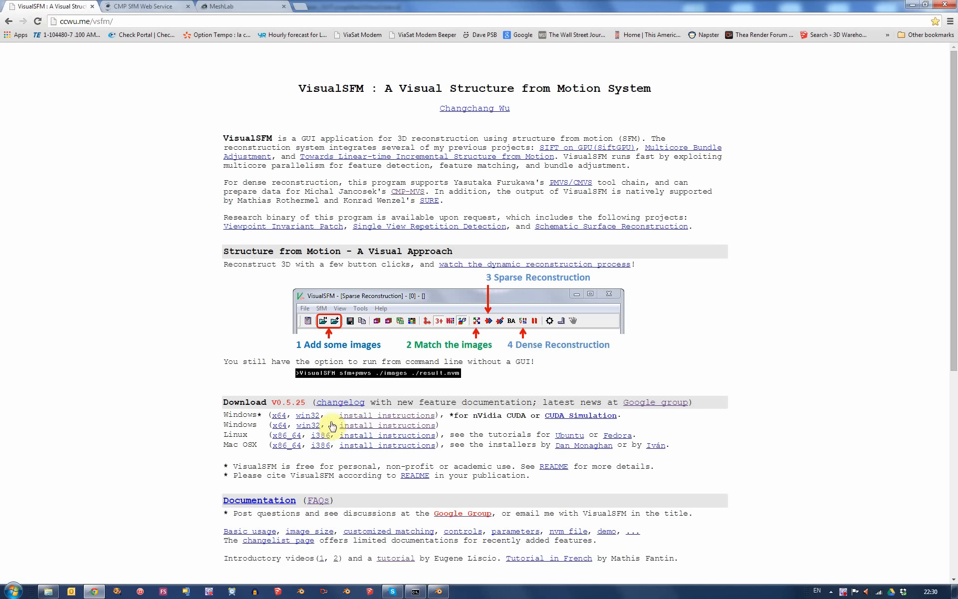
Switch to Windows Explorer and examine the Tutorial folder and the photos in its Sofa subfolder
left_click(50, 592)
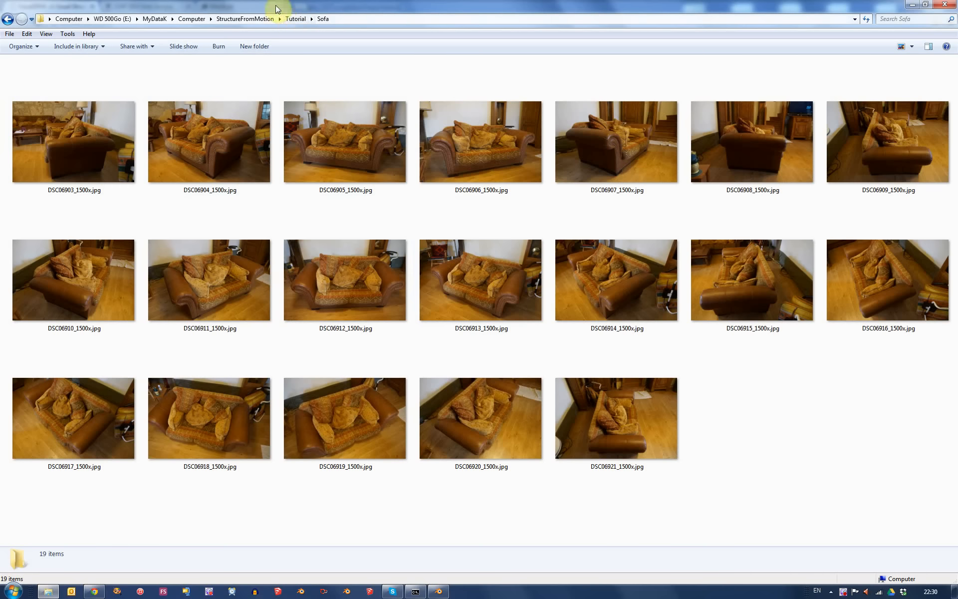
left_click(295, 19)
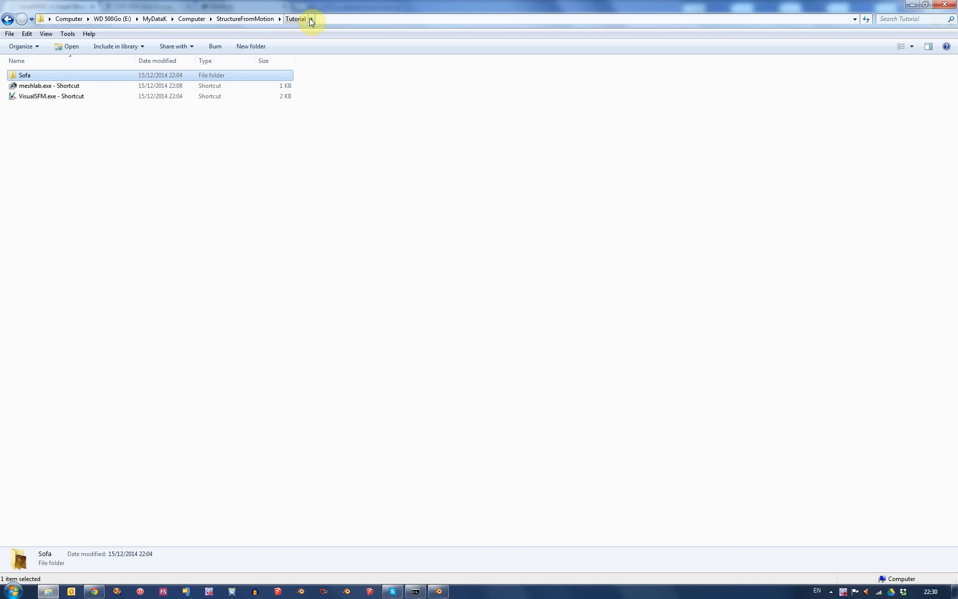
double_click(30, 78)
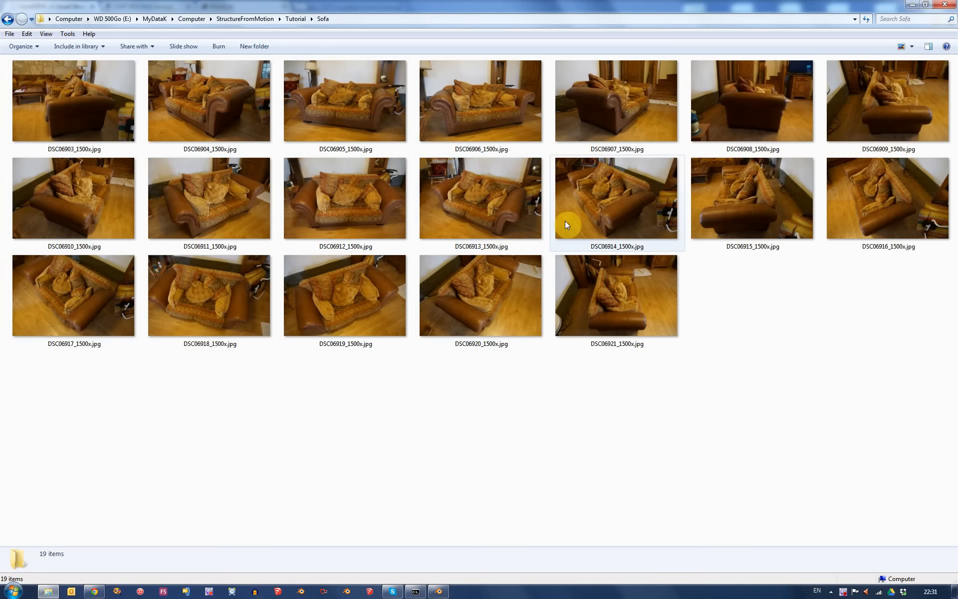
mouse_move(565, 221)
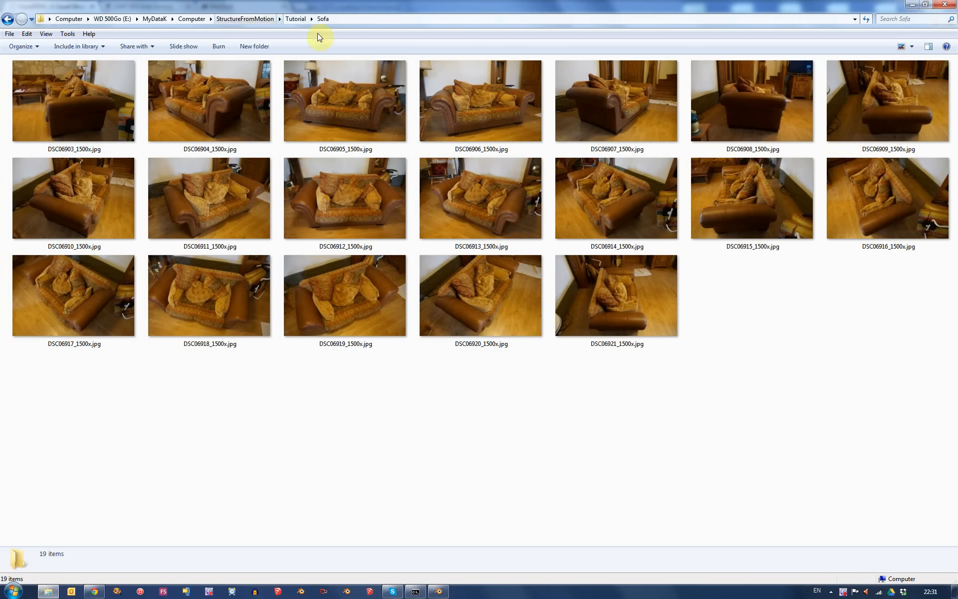
Launch VisualSFM from its shortcut in the Tutorial folder and reposition its window
left_click(299, 21)
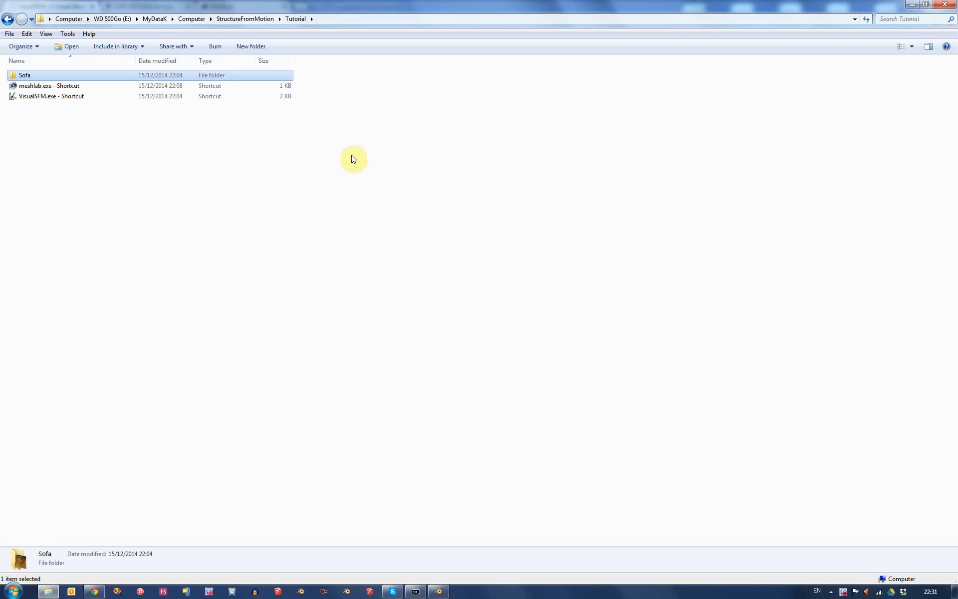
double_click(64, 96)
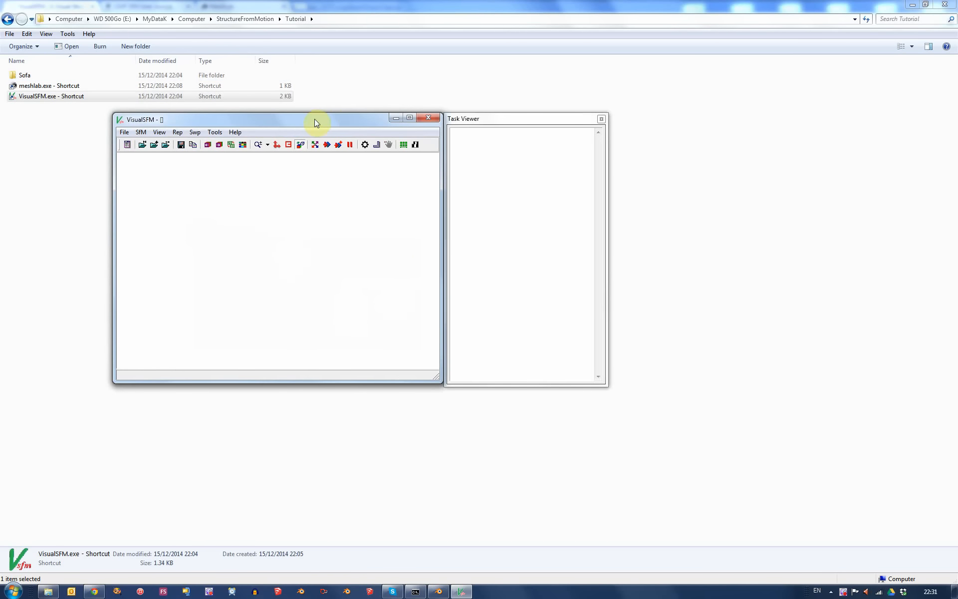
left_click_drag(315, 122, 369, 151)
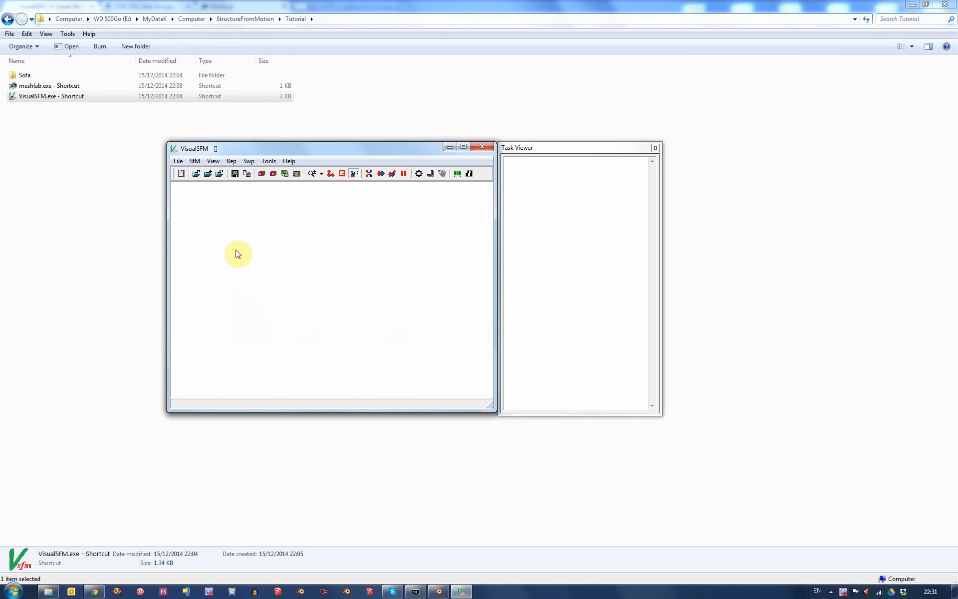
Load all the sofa photos, DSC06903_1500x.jpg through DSC06921_1500x.jpg, into the project and check the loading log
left_click(208, 174)
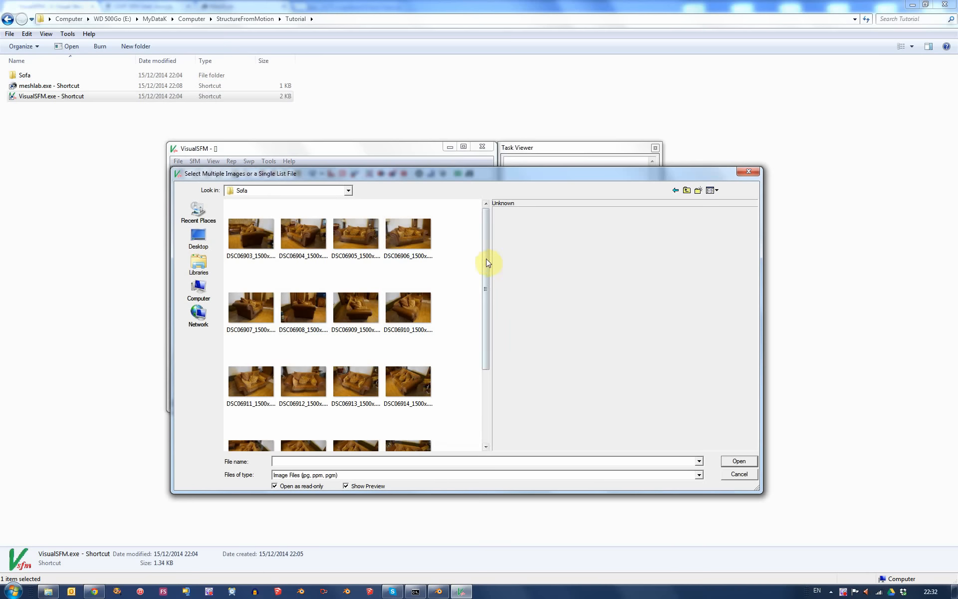
left_click(255, 244)
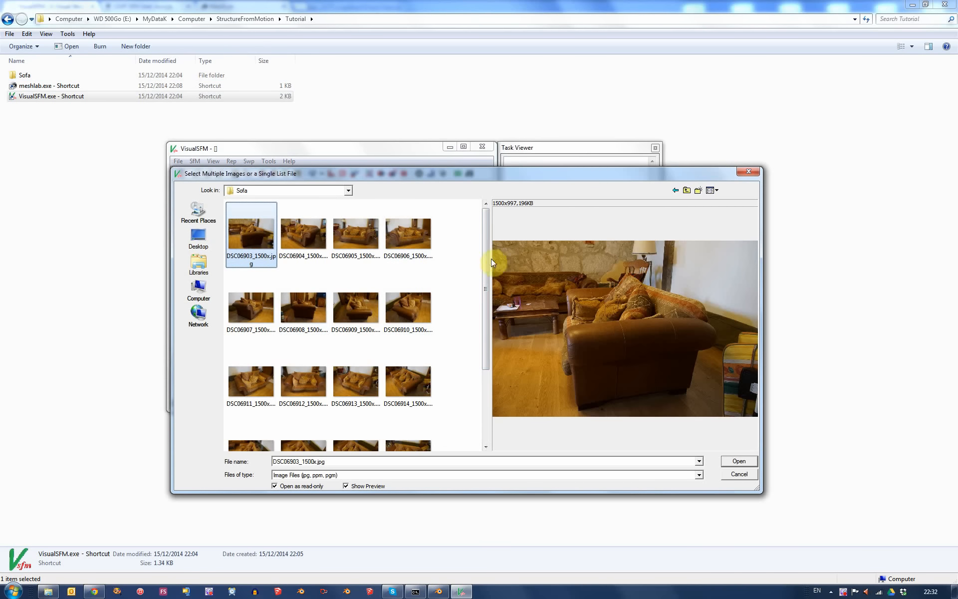
left_click_drag(486, 255, 484, 380)
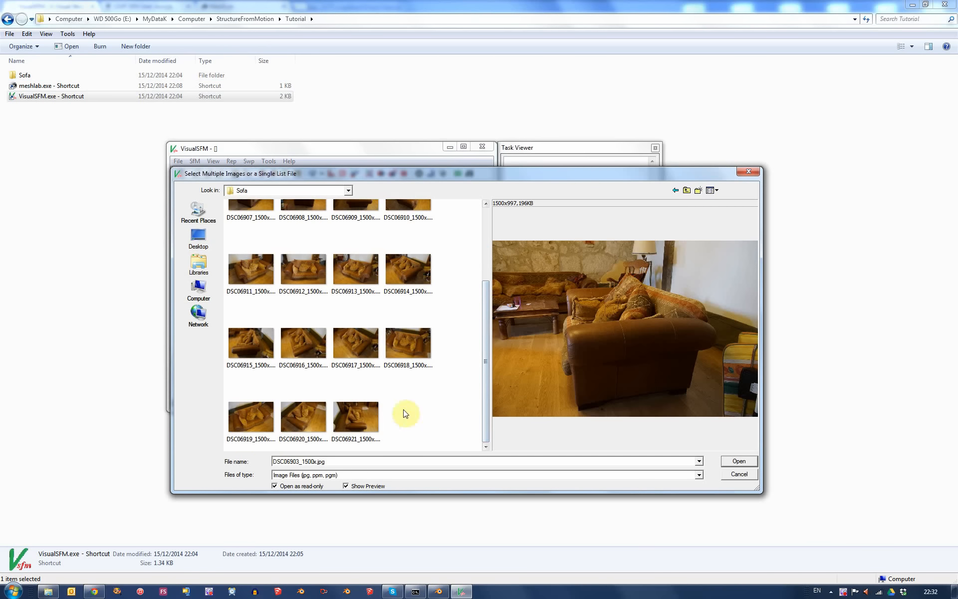
left_click(352, 421, "shift")
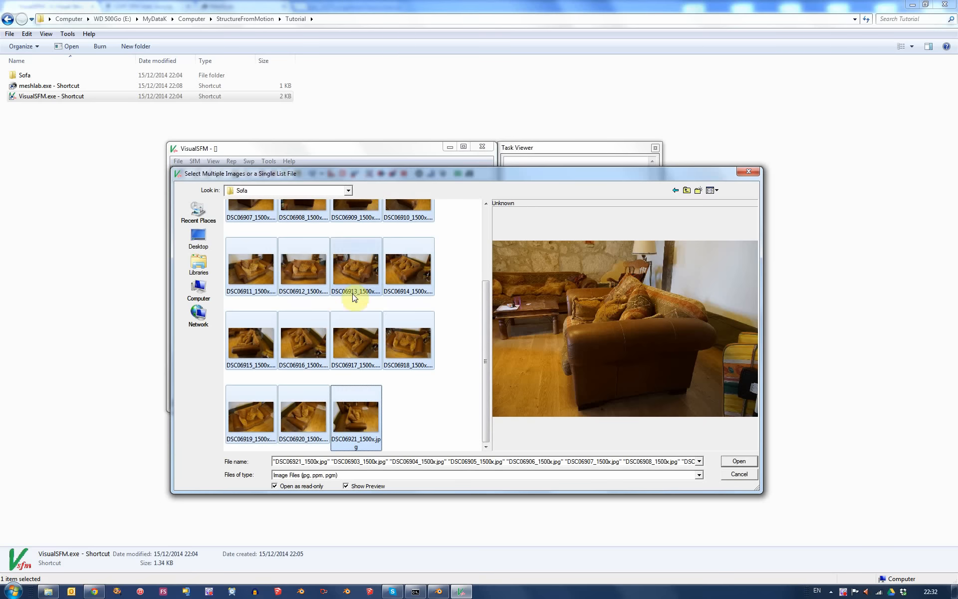
left_click(739, 462)
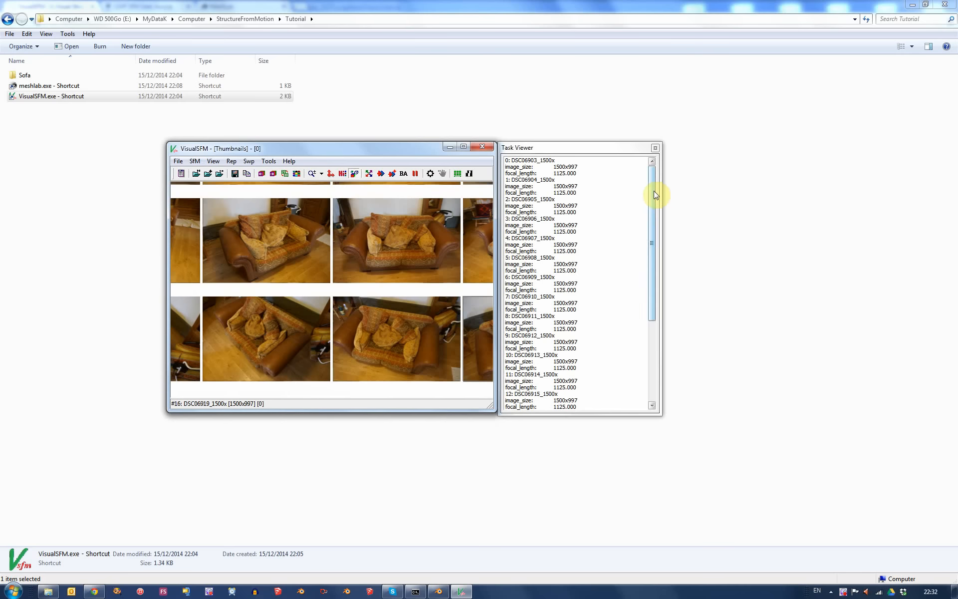
left_click_drag(655, 195, 652, 274)
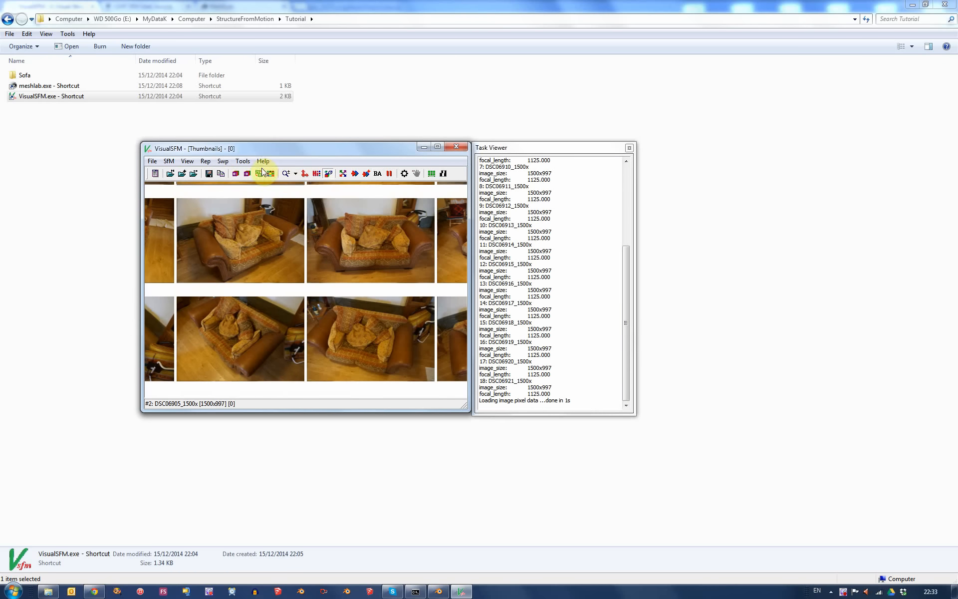
Compute the missing pairwise matches between the sofa photos and run the sparse 3D reconstruction, checking the log of each
left_click(343, 174)
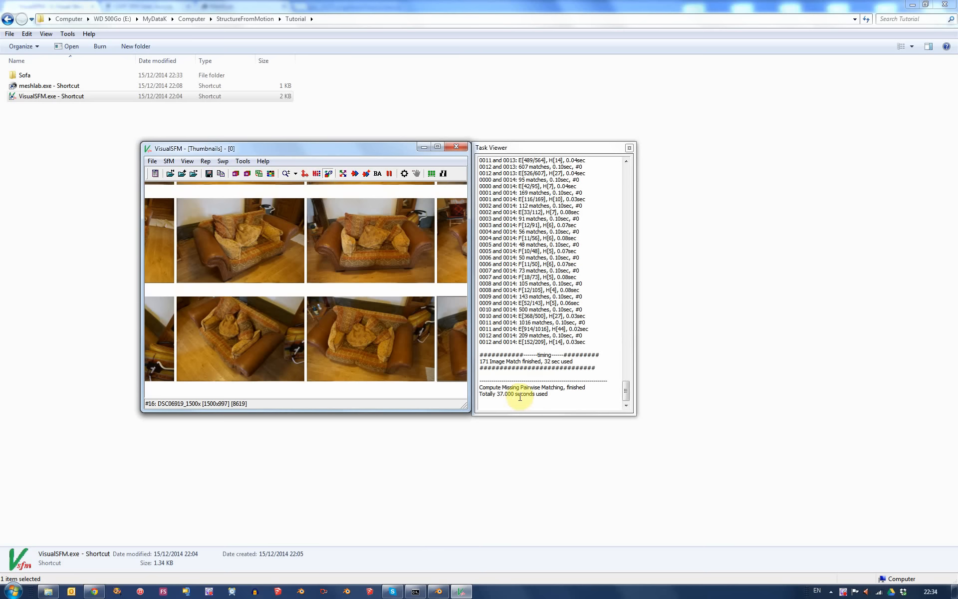
mouse_move(627, 393)
left_mouse_down()
mouse_move(632, 329)
mouse_move(654, 264)
mouse_move(637, 203)
mouse_move(623, 405)
left_mouse_up()
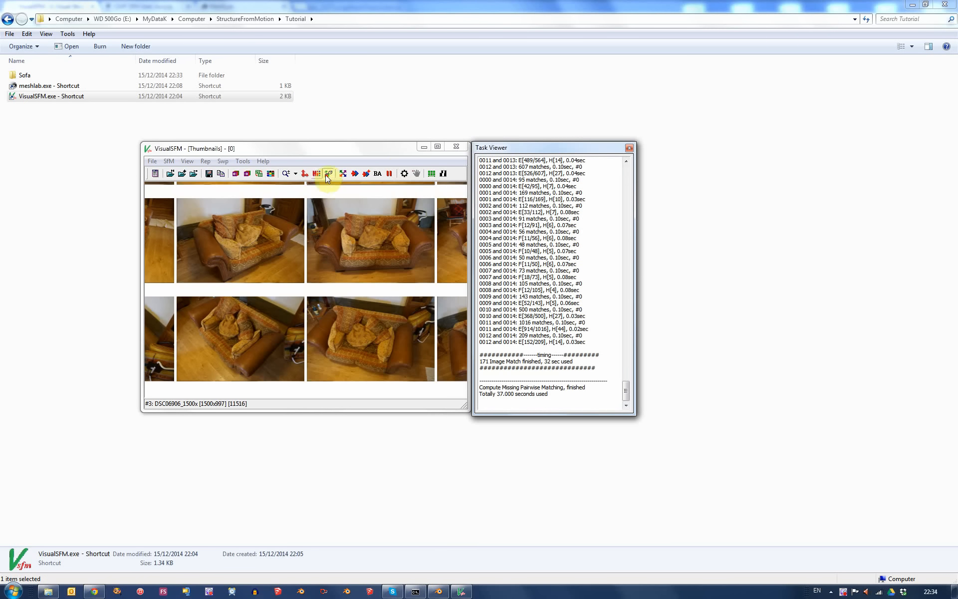
left_click(354, 174)
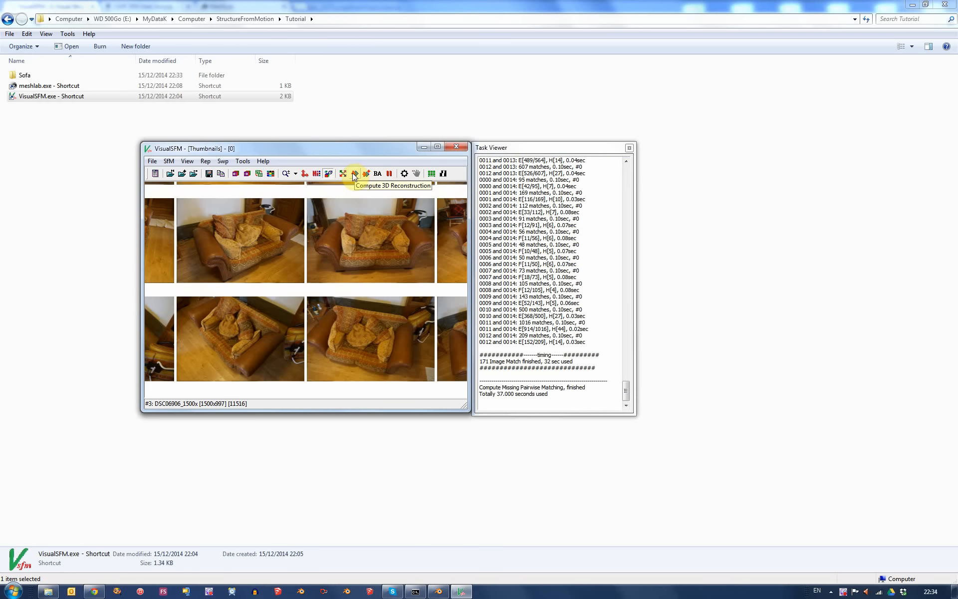
left_click(354, 173)
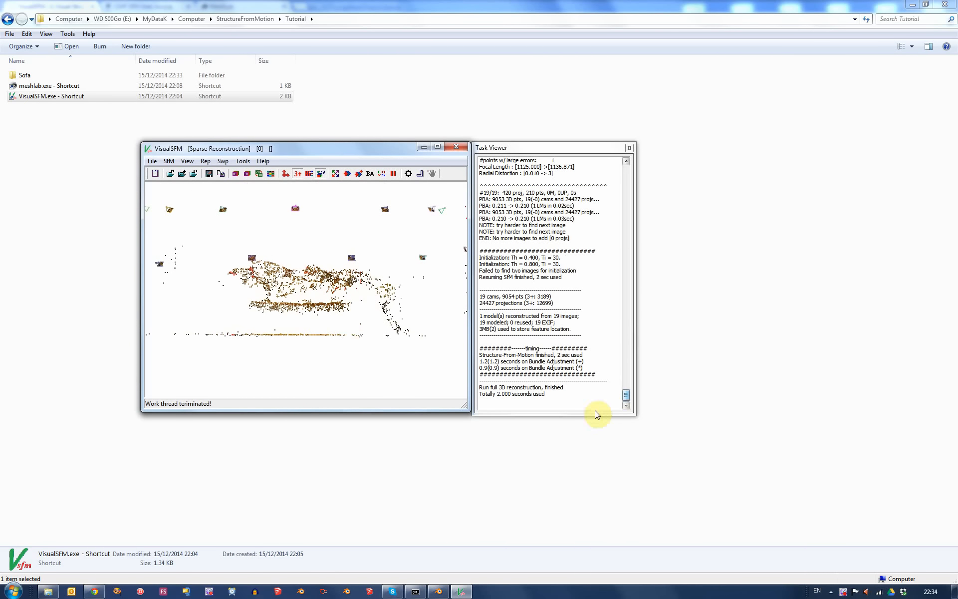
left_click(626, 398)
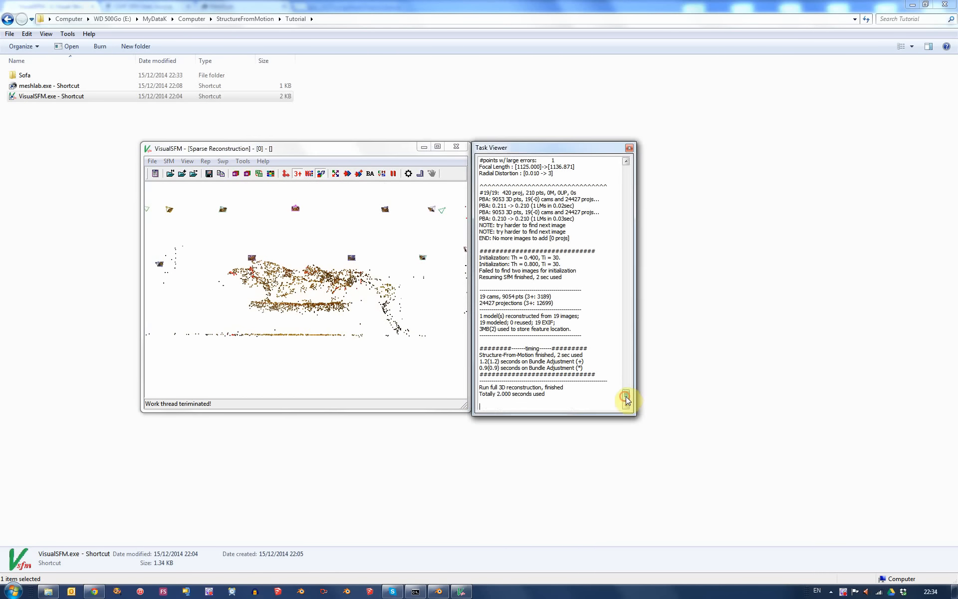
left_click_drag(625, 397, 627, 406)
Start the dense reconstruction export in the Sofa folder as NVM -> CMP-MVS with the file name SofaTutorial
left_click(381, 148)
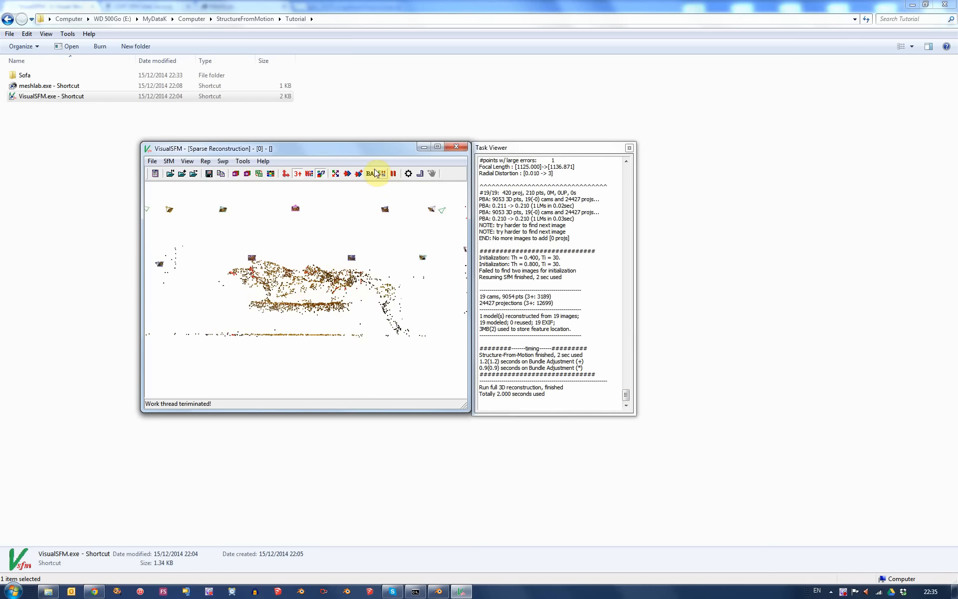
left_click(381, 175)
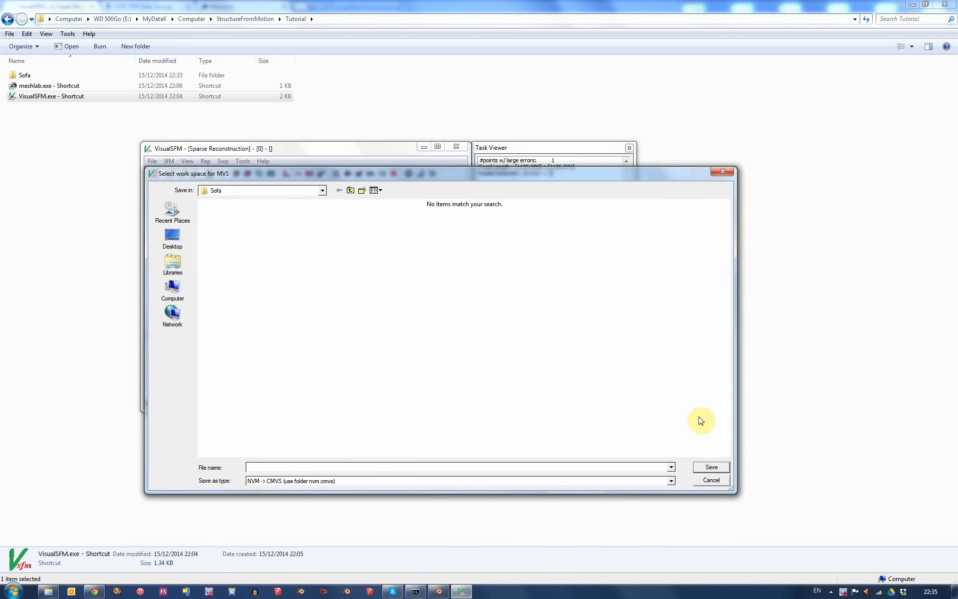
left_click(671, 481)
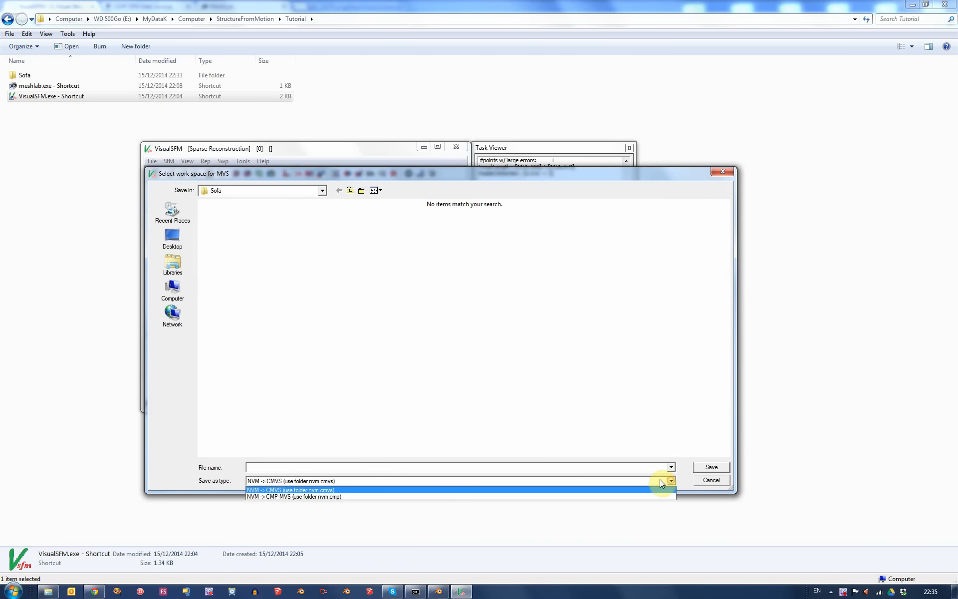
left_click(280, 497)
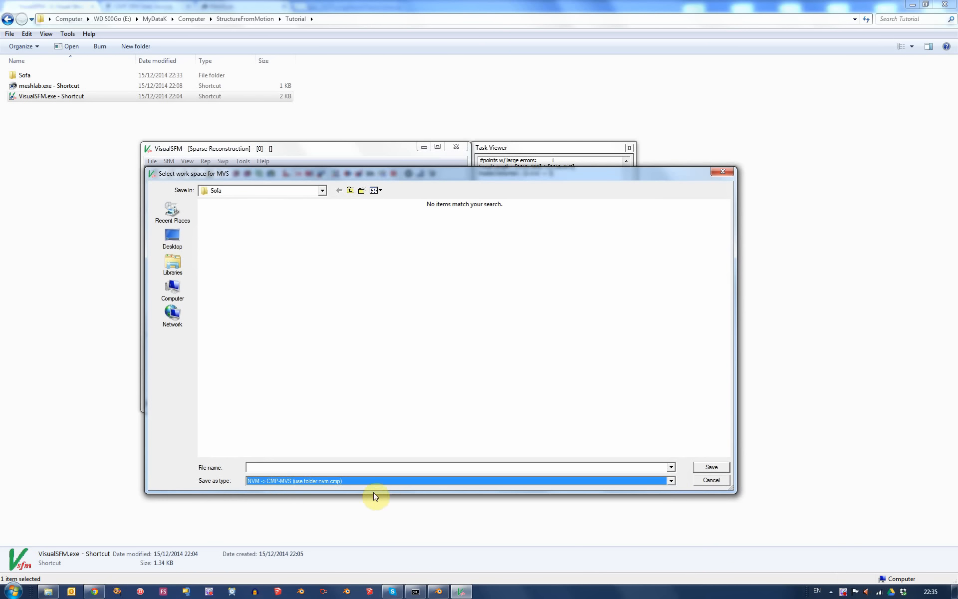
left_click(278, 467)
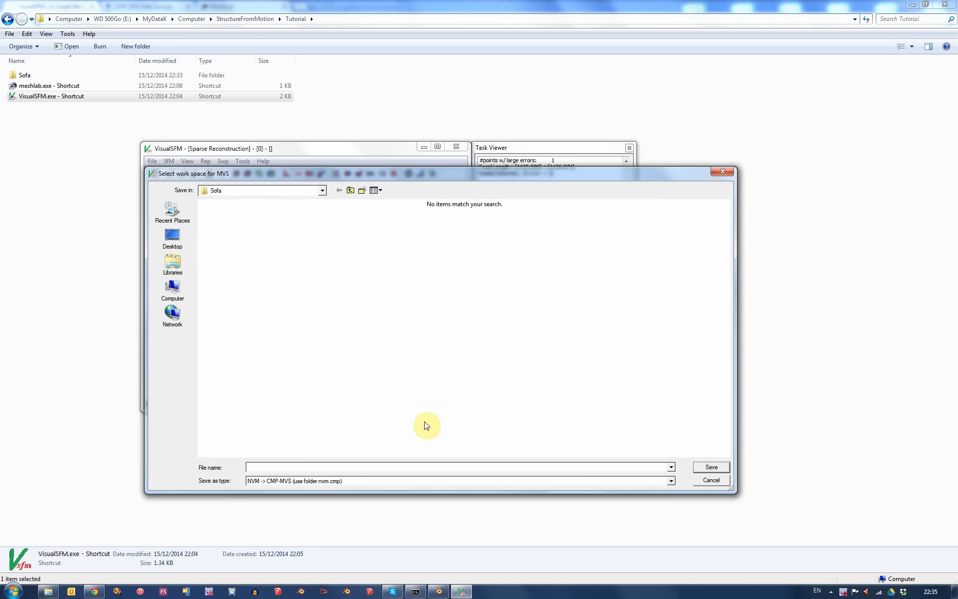
type("SofaTutorial")
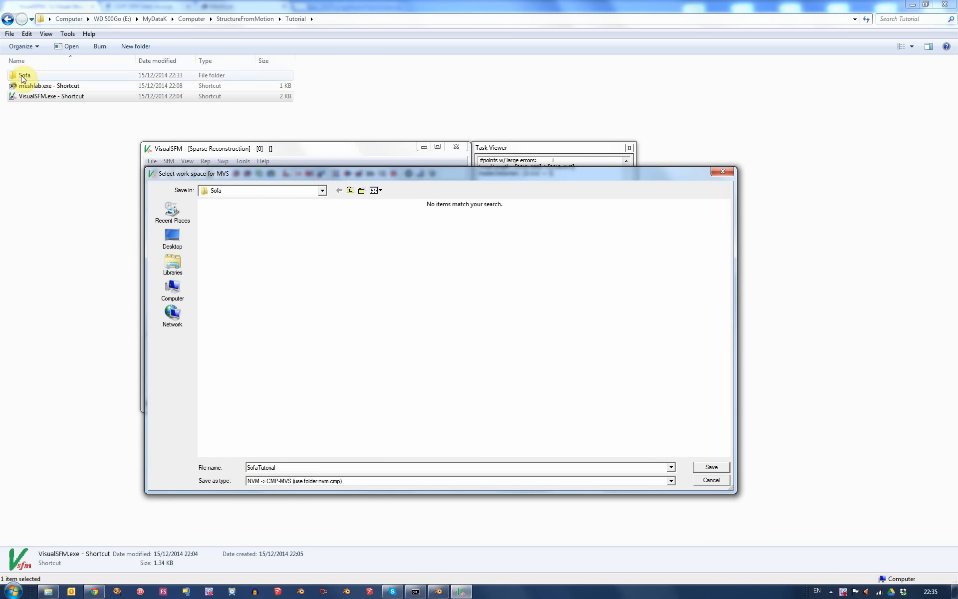
Open the Sofa folder in Details view and look through the generated .mat and .sift files beside the photos
double_click(23, 76)
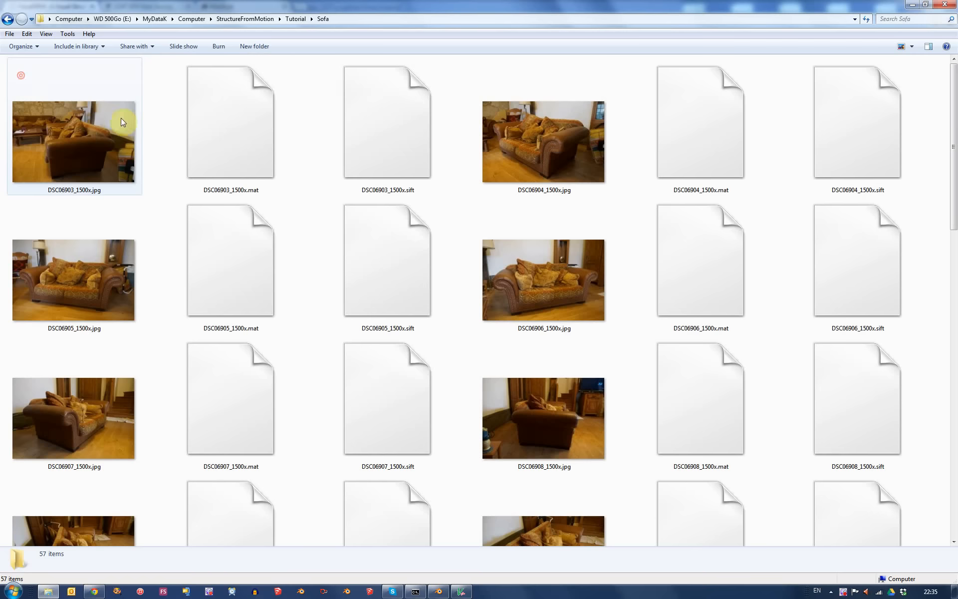
left_click(911, 48)
left_click(917, 135)
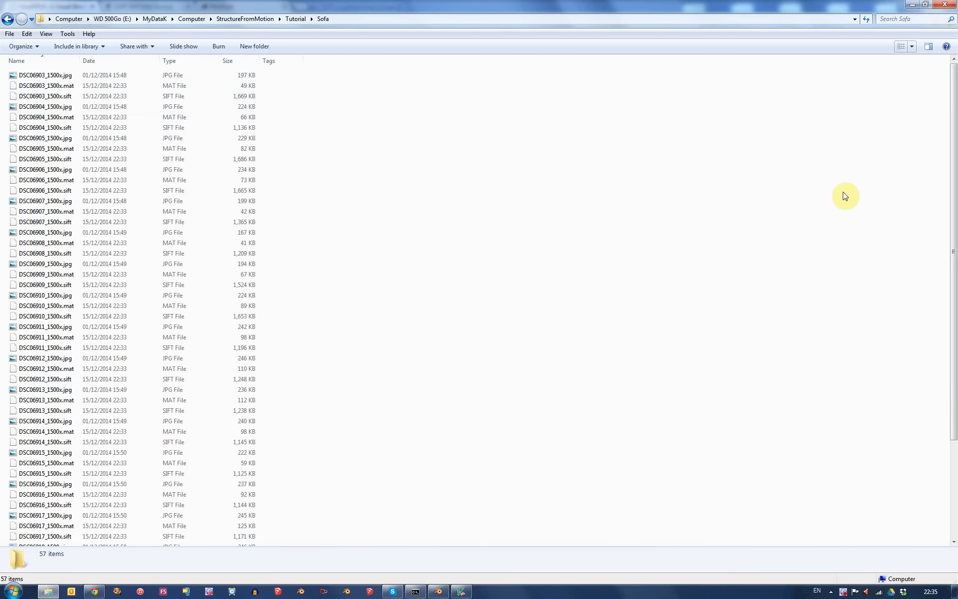
left_click_drag(954, 151, 955, 292)
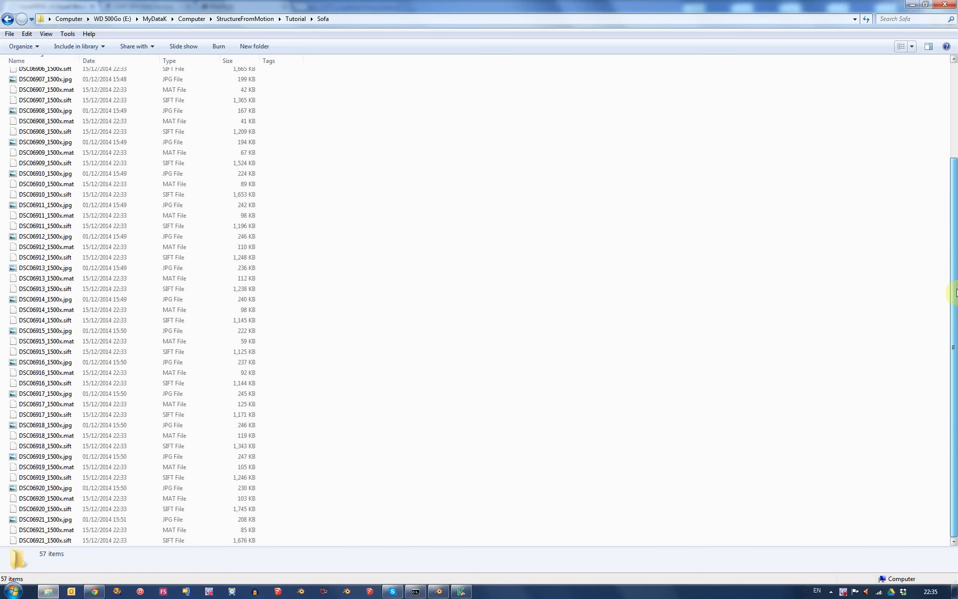
left_click_drag(953, 181, 950, 82)
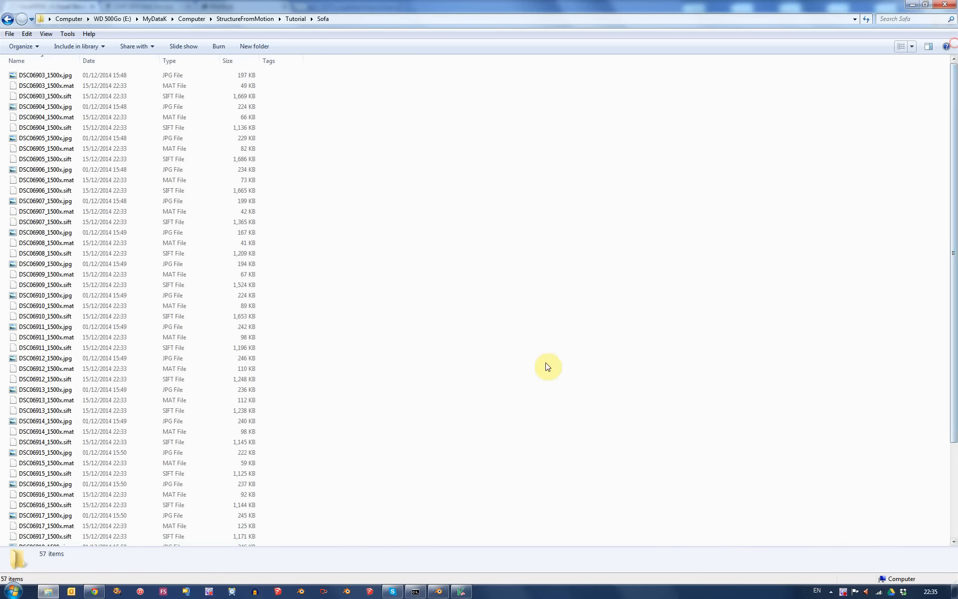
Return to VisualSFM and save the CMP-MVS export as SofaTutorial in the Sofa folder
left_click(460, 592)
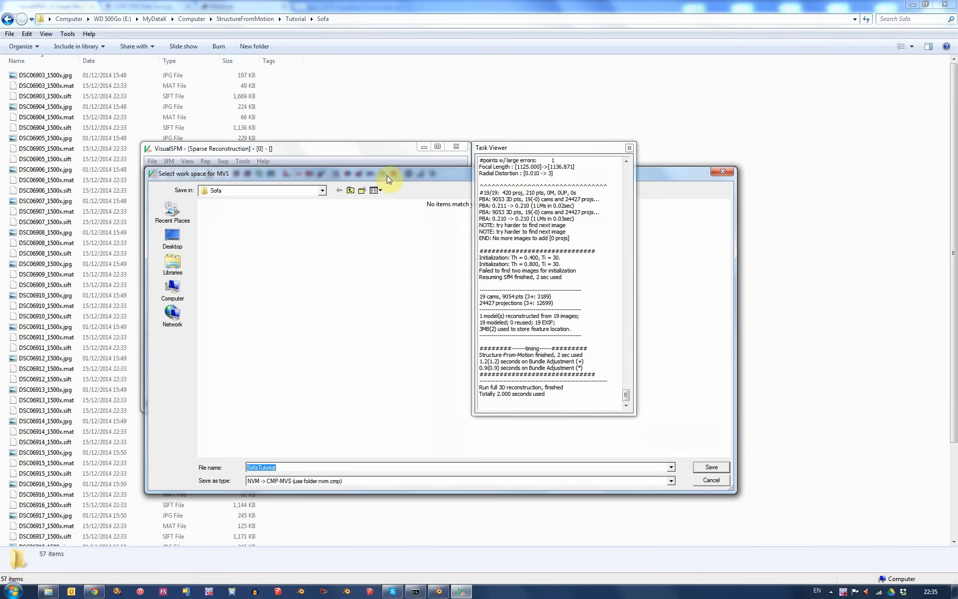
left_click_drag(388, 175, 366, 172)
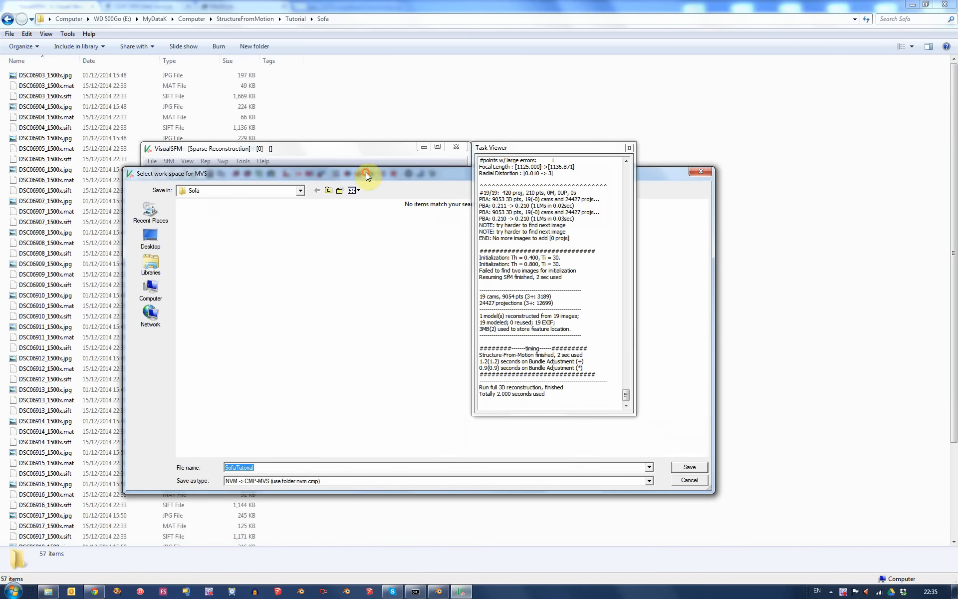
left_click(689, 468)
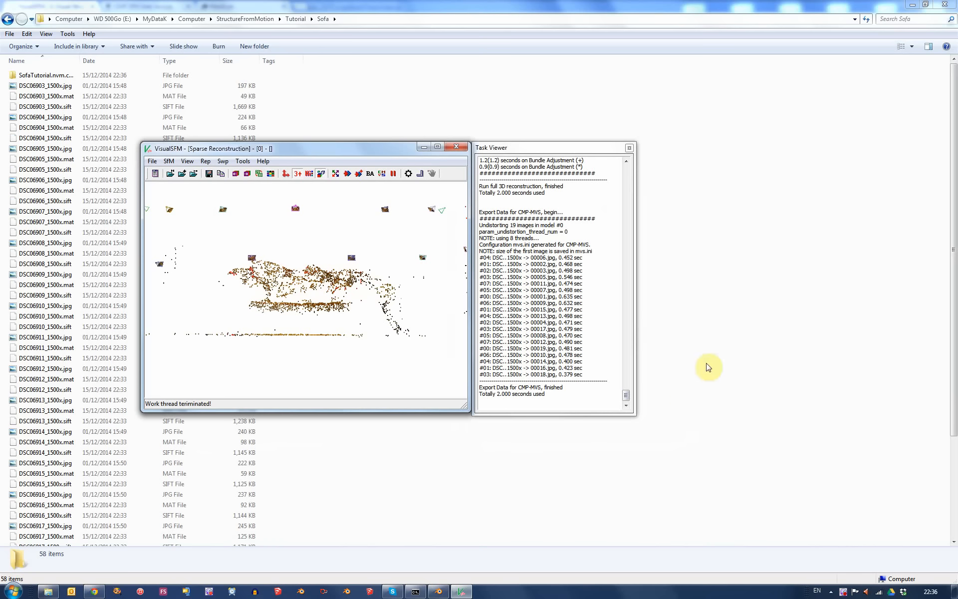
Look through the Sofa folder in the file explorer and open the exported SofaTutorial.nvm.cmp folder and its 00 subfolder
left_click(395, 87)
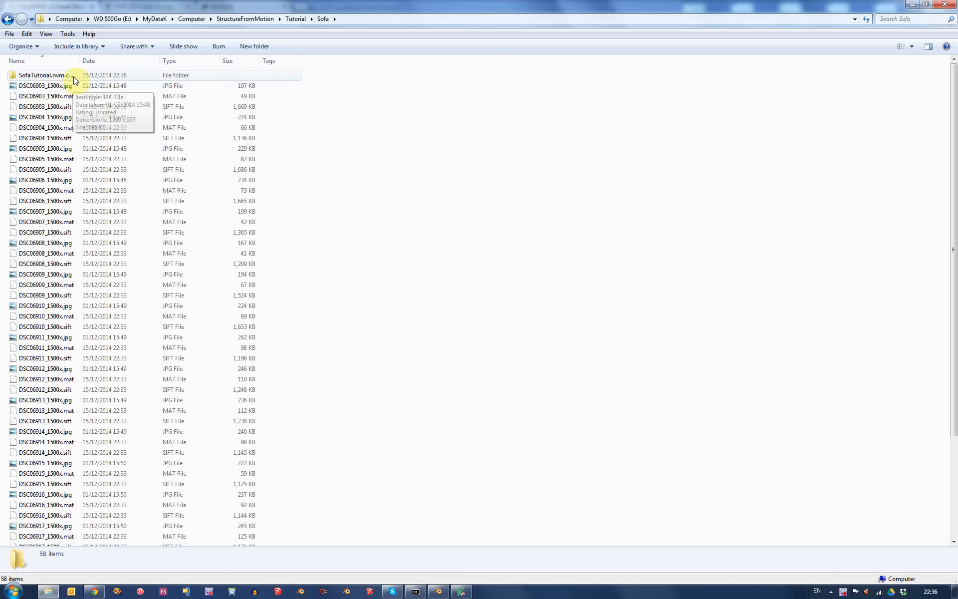
left_click_drag(952, 263, 953, 394)
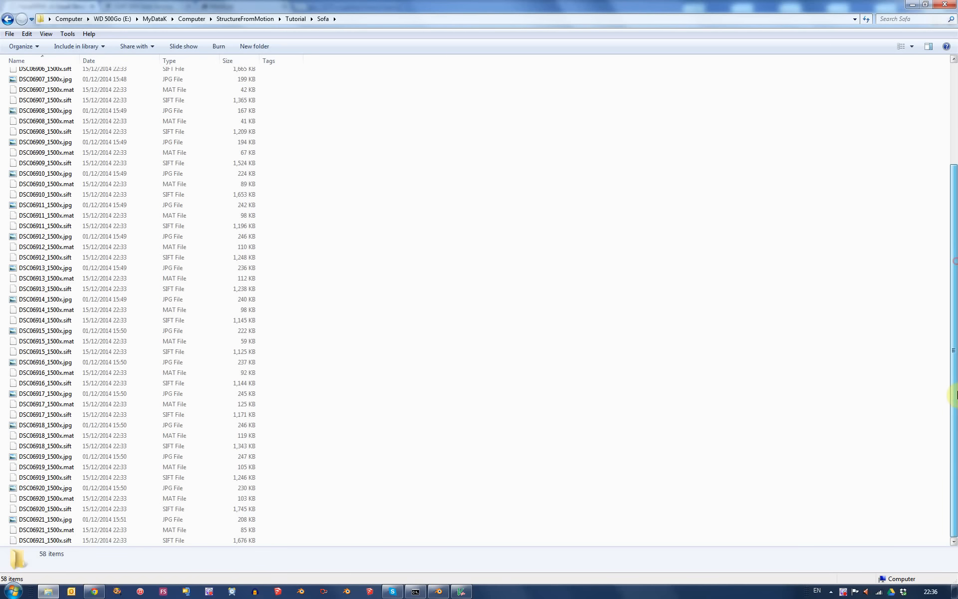
left_click_drag(954, 304, 954, 190)
double_click(30, 74)
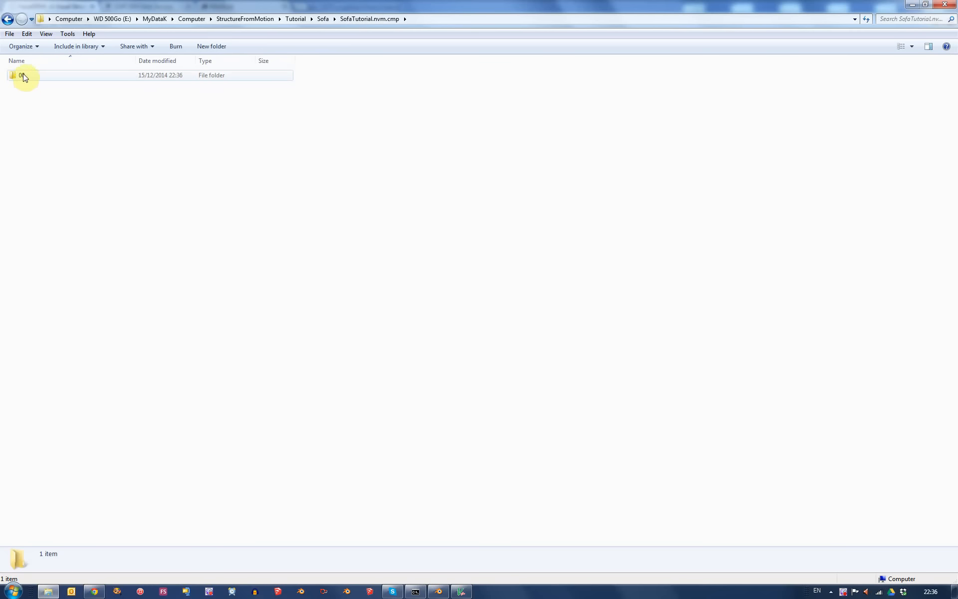
double_click(23, 76)
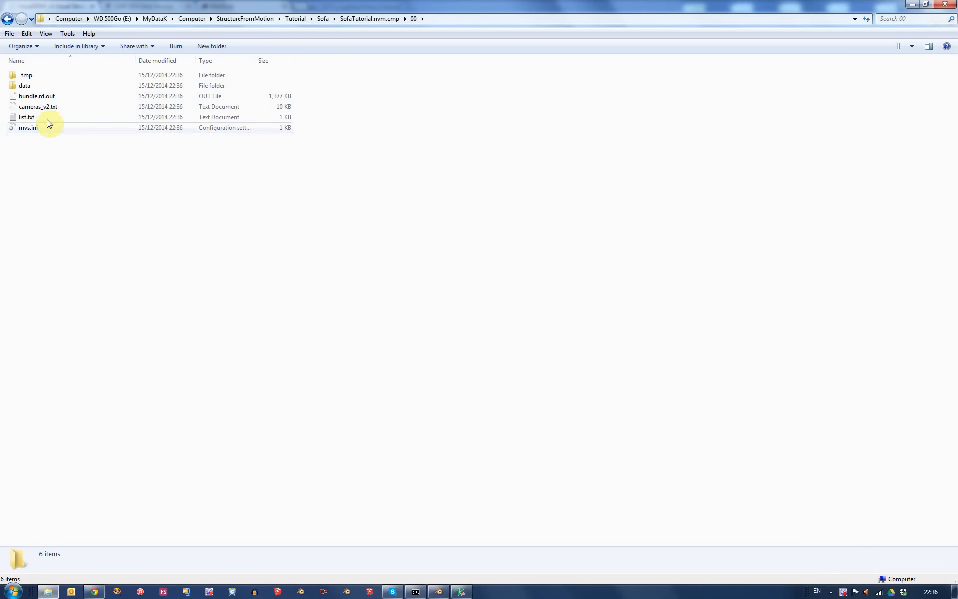
Locate the mvs.ini file in the 00 folder and show that folder's full path
left_click(32, 130)
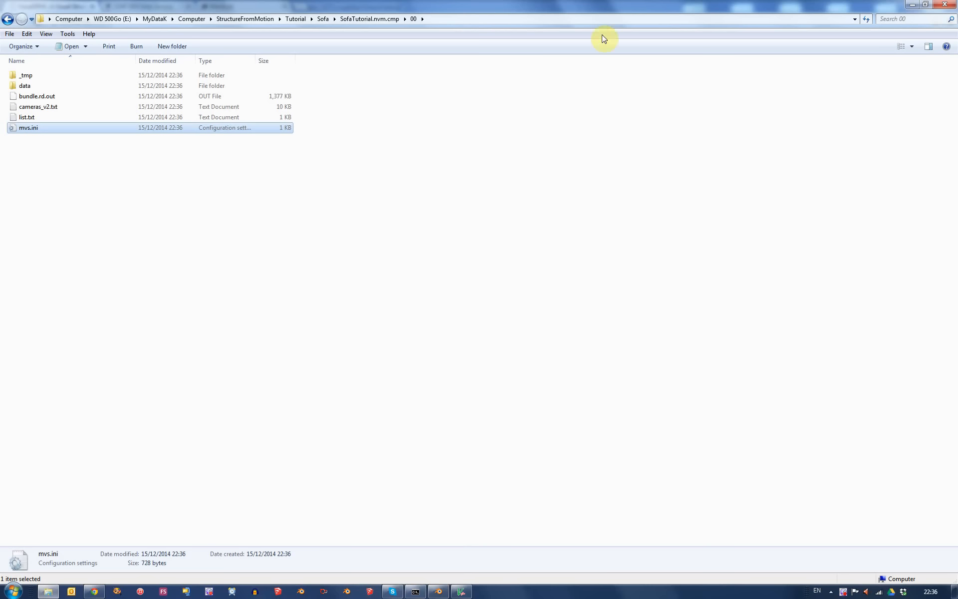
left_click(464, 20)
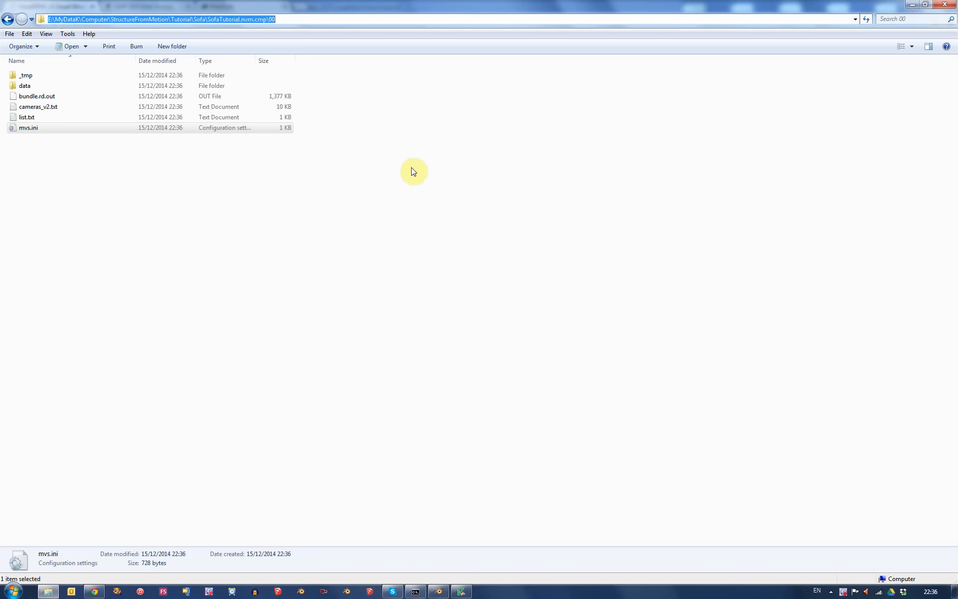
left_click(352, 152)
mouse_move(415, 594)
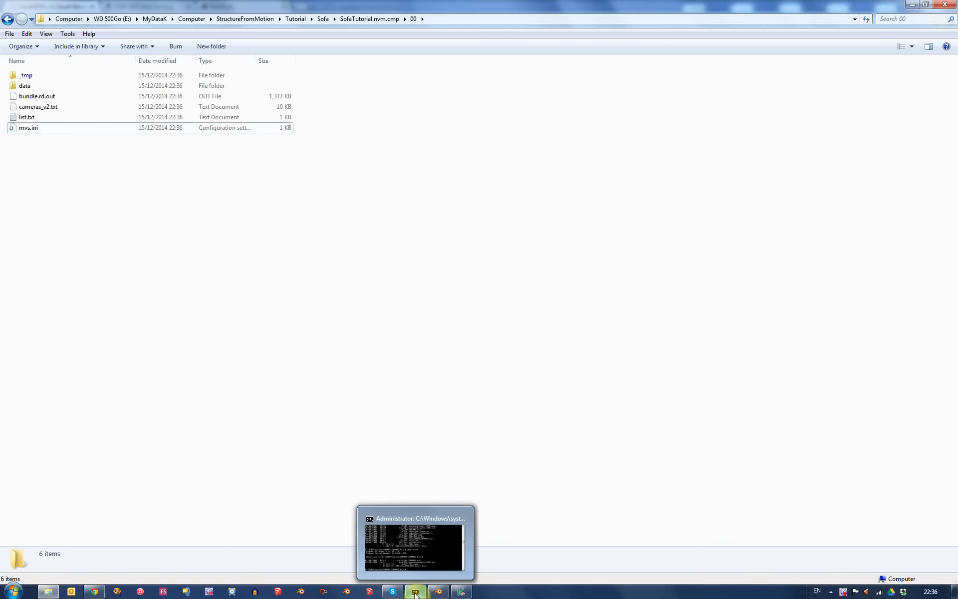
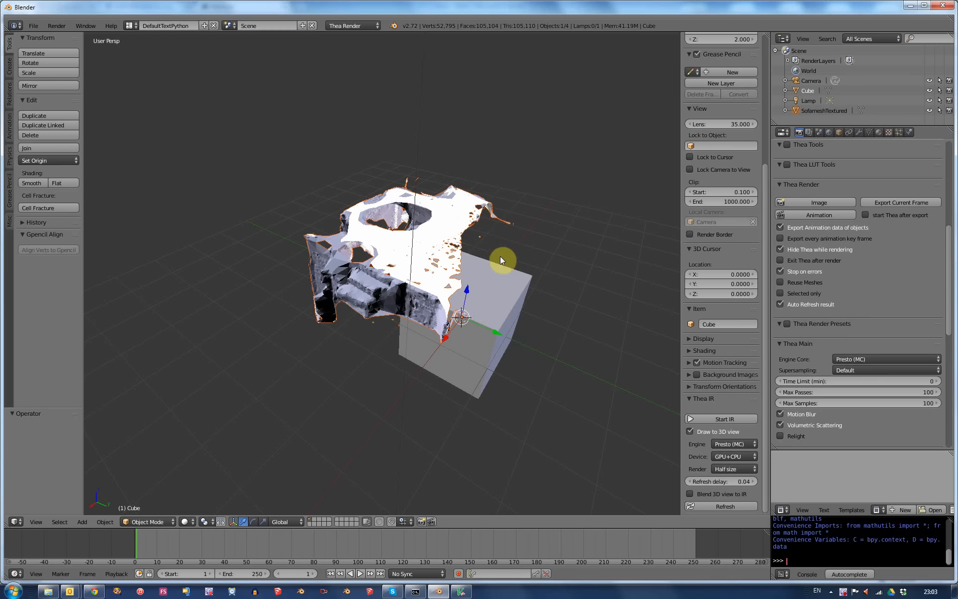
Delete the default cube beside the imported sofa mesh in Blender
middle_click_drag(427, 319, 460, 268)
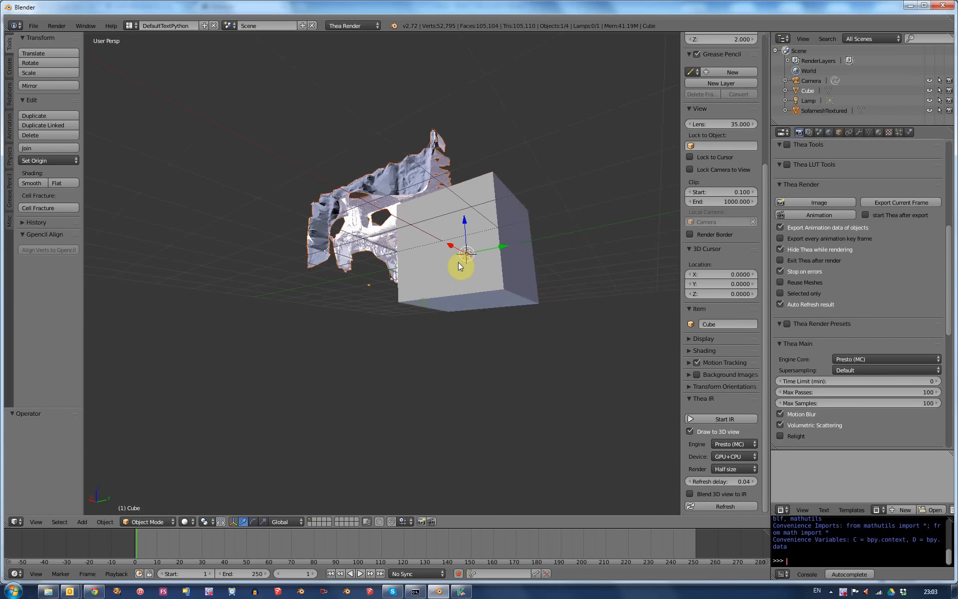
right_click(465, 270)
key("x")
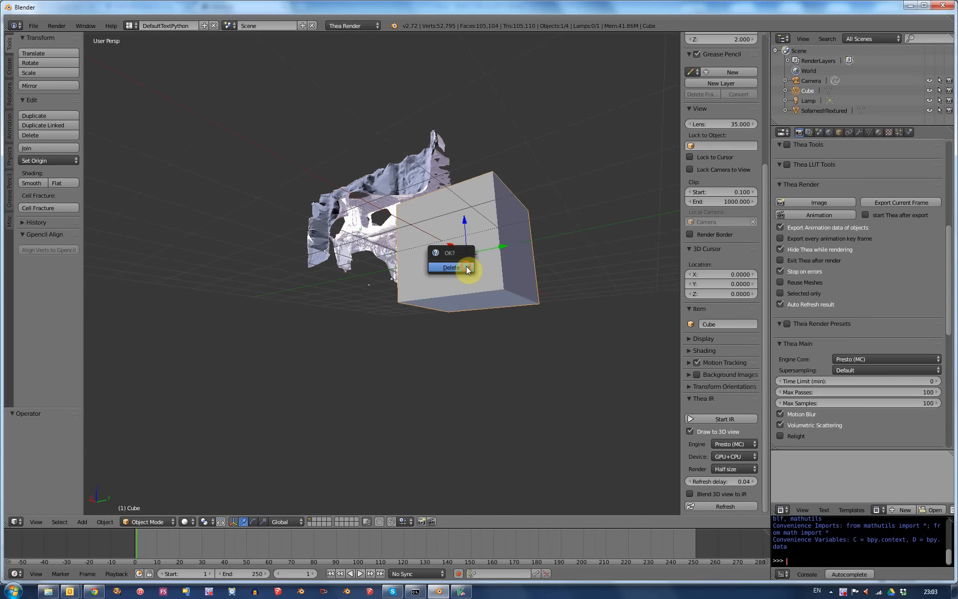
left_click(463, 267)
Set the viewport shading to Texture to display the sofa mesh with its image textures
middle_click_drag(444, 288, 439, 225)
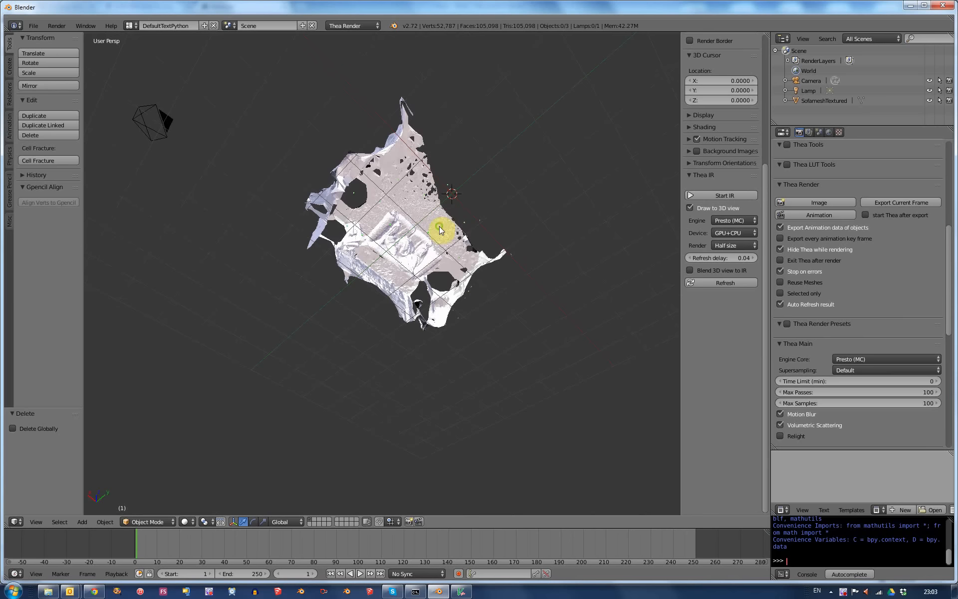
left_click(186, 523)
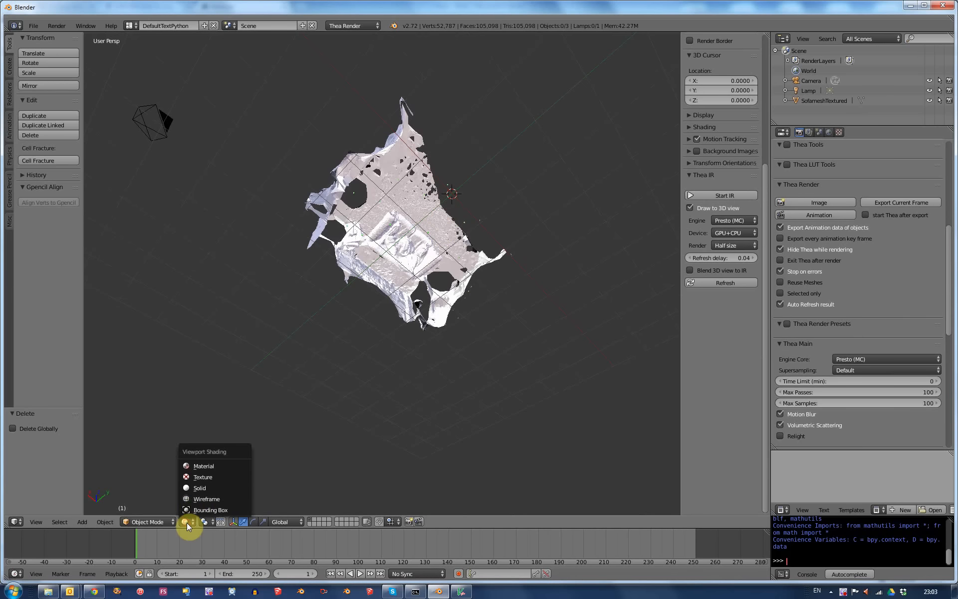
key("Return")
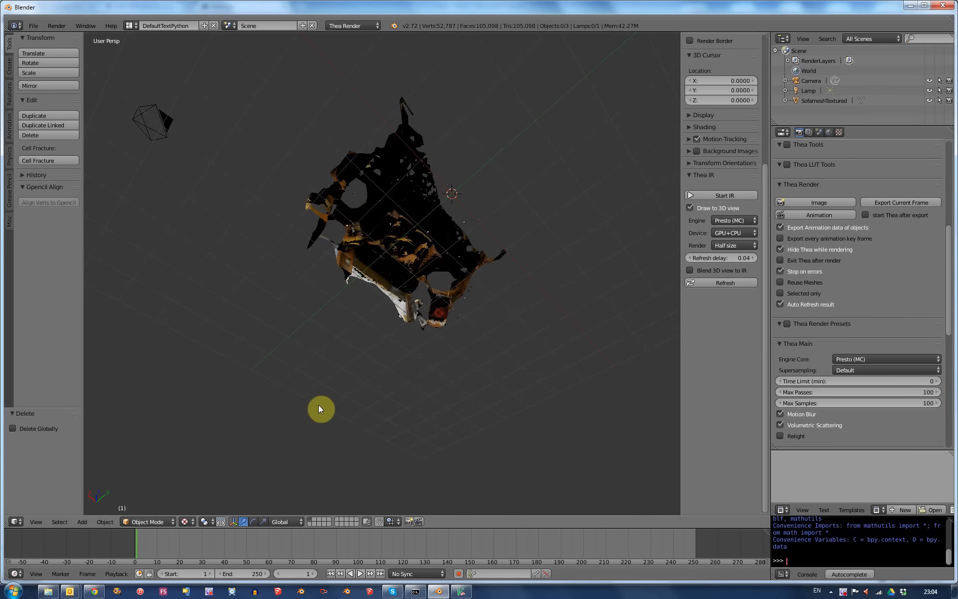
mouse_move(439, 321)
middle_mouse_down()
mouse_move(387, 273)
mouse_move(382, 196)
mouse_move(402, 327)
middle_mouse_up()
key("KP_7")
scroll(385, 301, "down", 8)
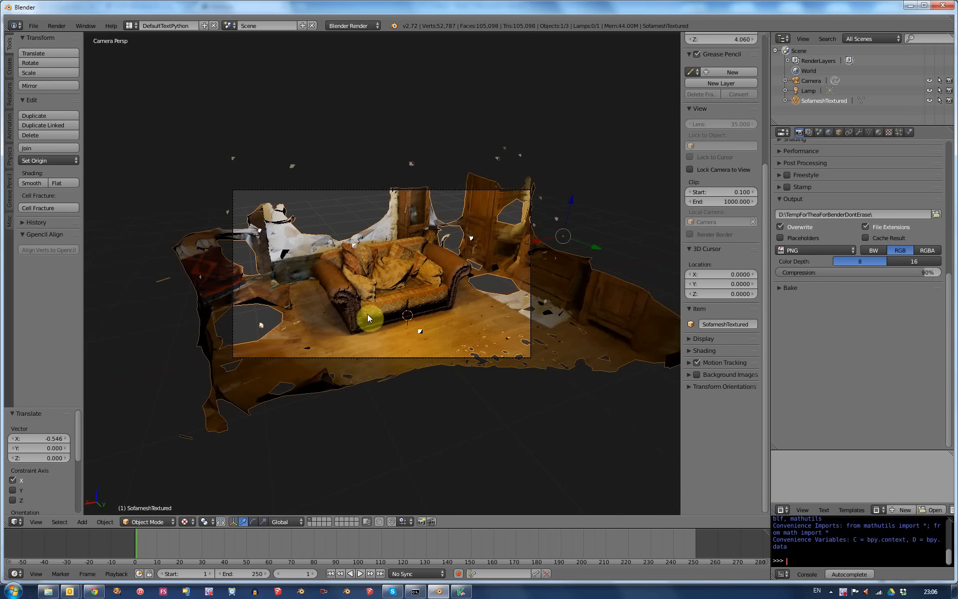
Inspect the textured sofa mesh up close and apply Smooth shading to it
middle_click_drag(377, 298, 347, 310)
scroll(348, 310, "up", 5)
scroll(443, 268, "up", 4)
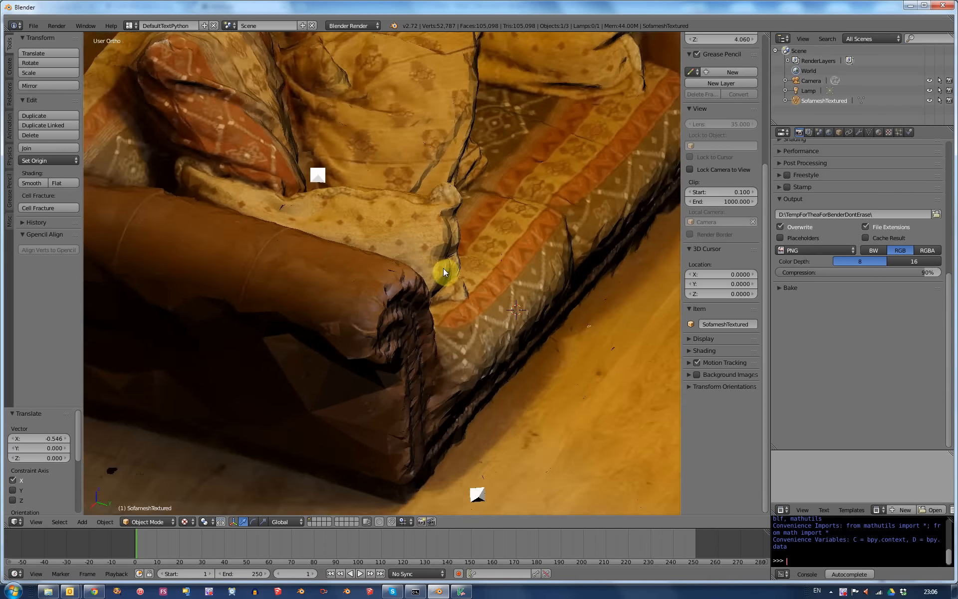
scroll(413, 288, "up", 2)
middle_click_drag(545, 224, 391, 187)
scroll(391, 188, "down", 2)
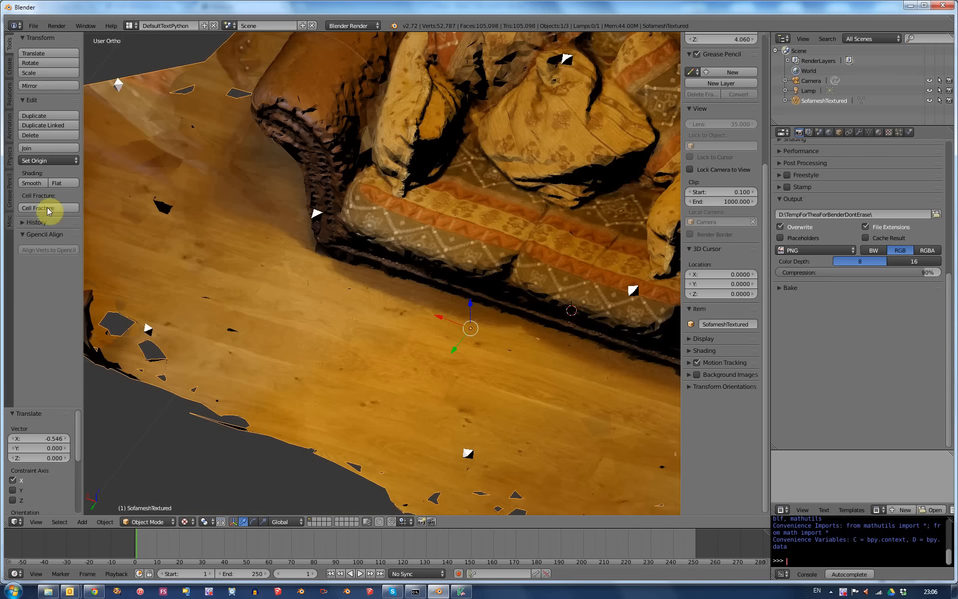
left_click(32, 184)
Examine the smooth-shaded sofa's armrest, cushions and seat from several angles
middle_click_drag(359, 224, 409, 309)
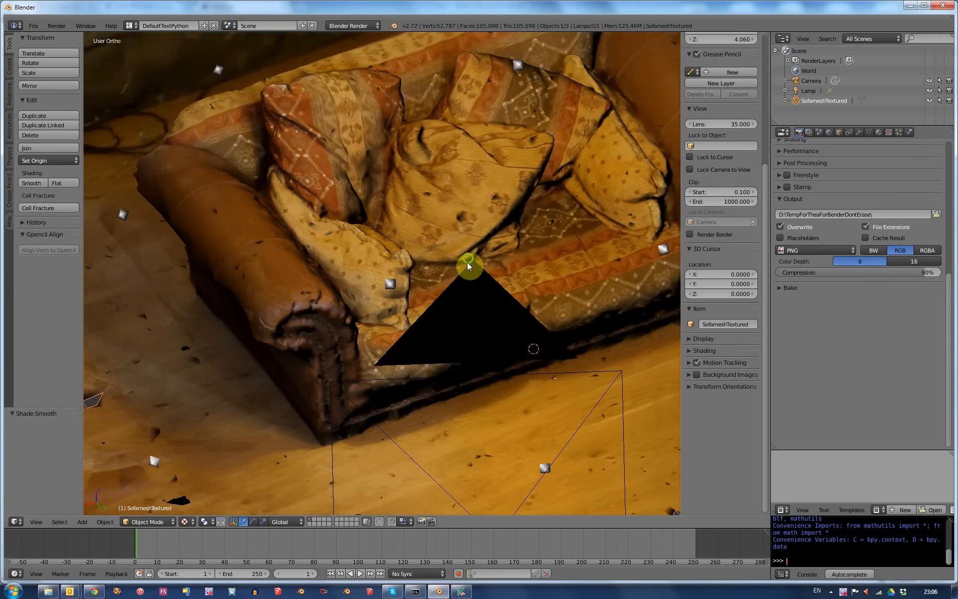
middle_click_drag(467, 262, 461, 277)
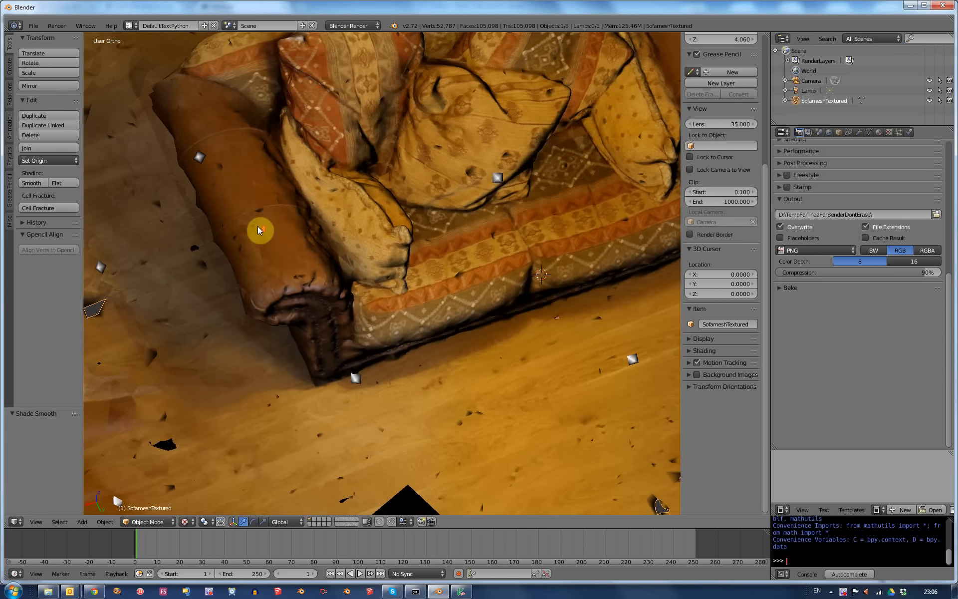
scroll(258, 230, "up", 5)
scroll(270, 231, "down", 5)
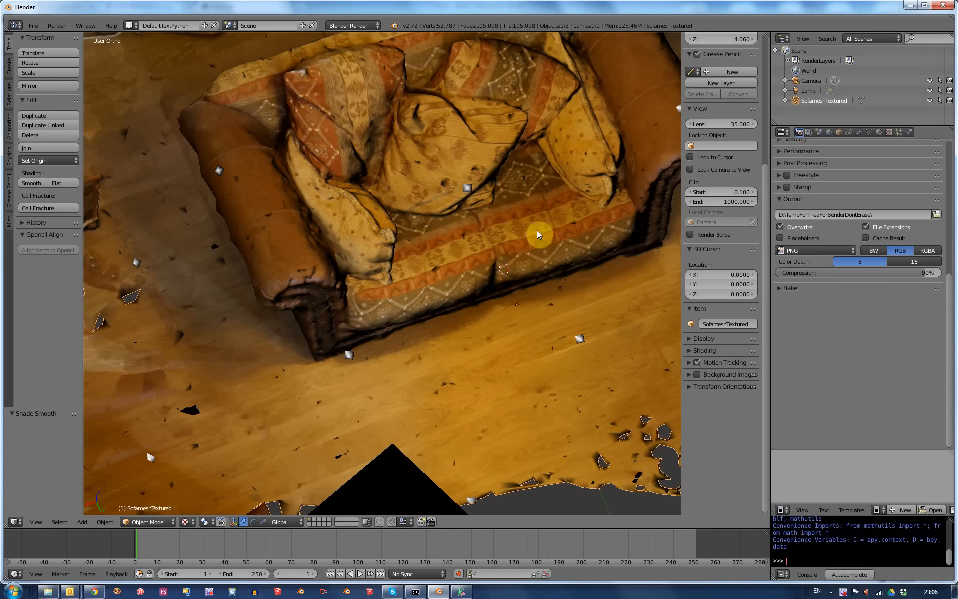
middle_click_drag(510, 232, 488, 318)
middle_click_drag(519, 284, 470, 278)
scroll(471, 278, "up", 4)
Put the SofameshTextured object in Edit Mode and deselect all of its vertices
key("Tab")
scroll(477, 274, "down", 7)
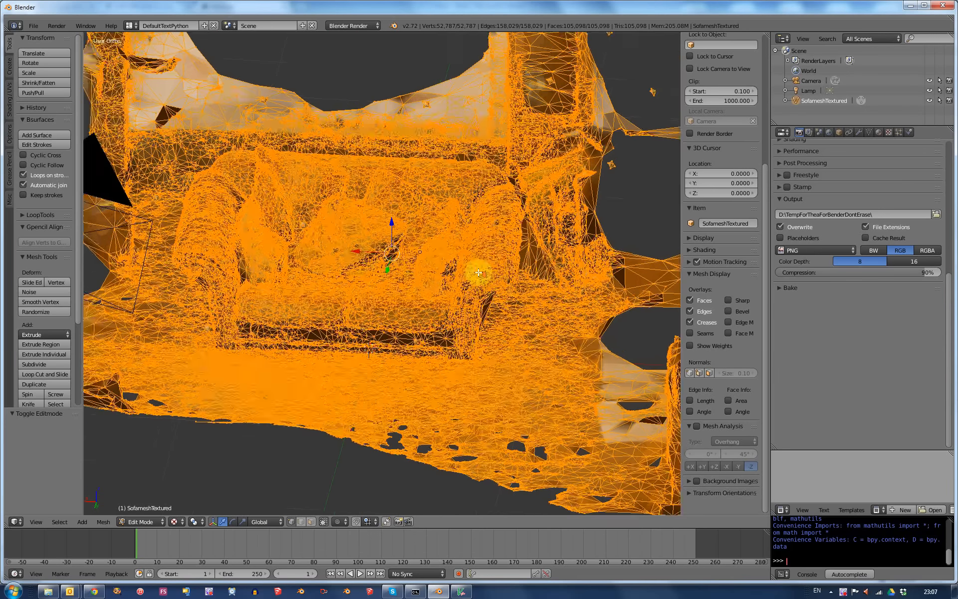
scroll(488, 262, "up", 3)
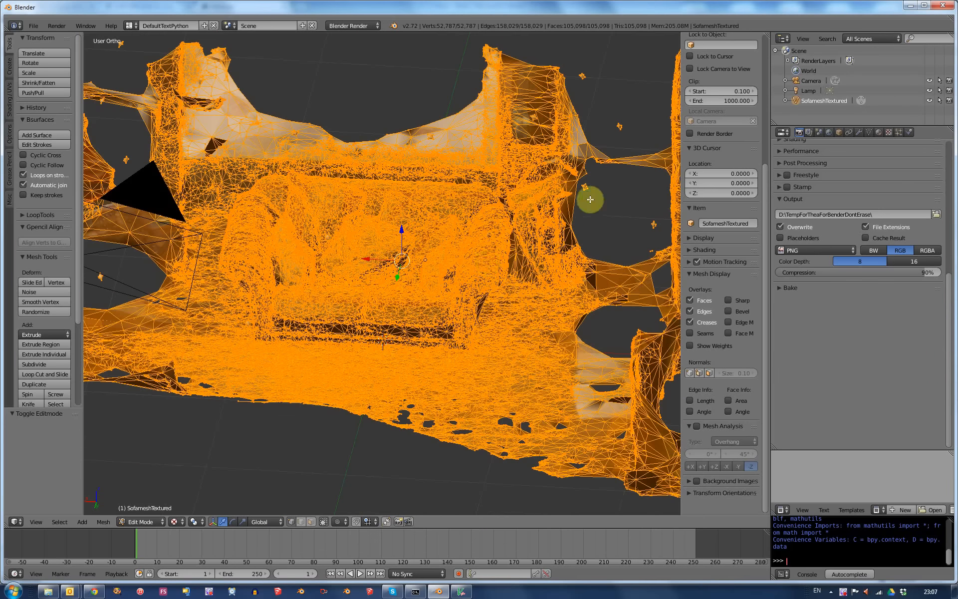
scroll(556, 219, "up", 1)
scroll(556, 219, "down", 3)
scroll(549, 222, "up", 3)
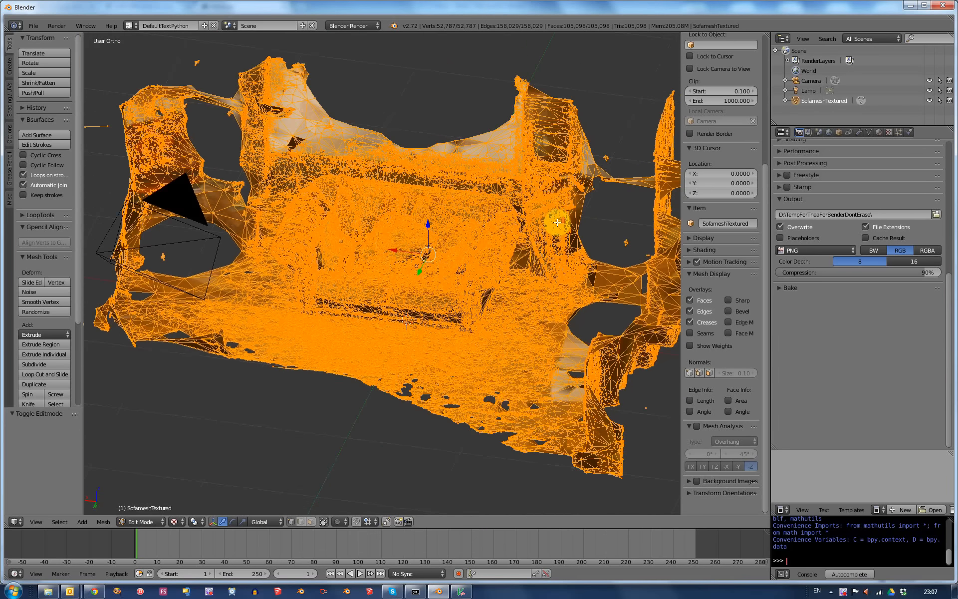
key("a")
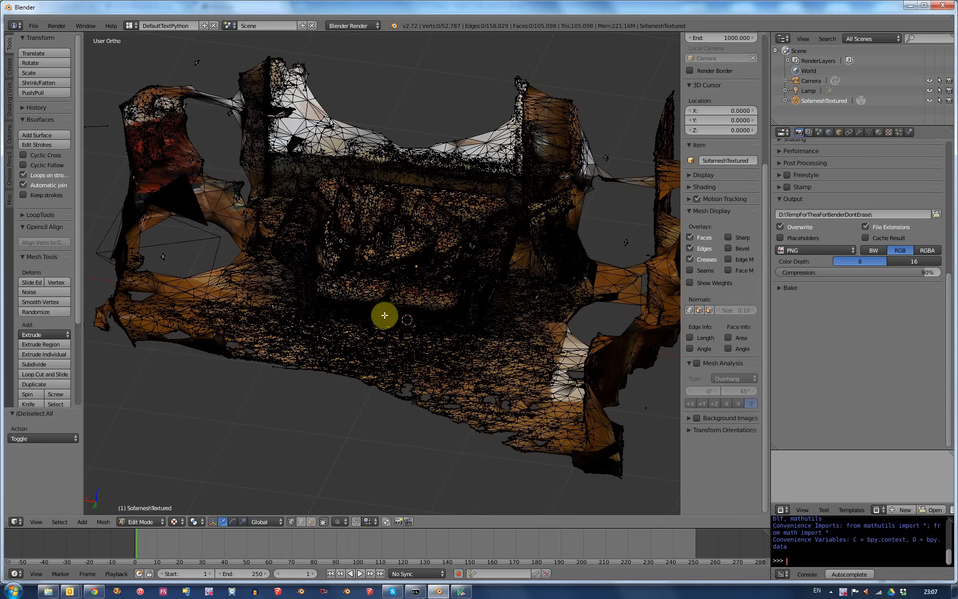
Box-select the tall room section behind the sofa's right side, delete its vertices and return to Object Mode
key("b")
left_click_drag(527, 69, 641, 204)
key("x")
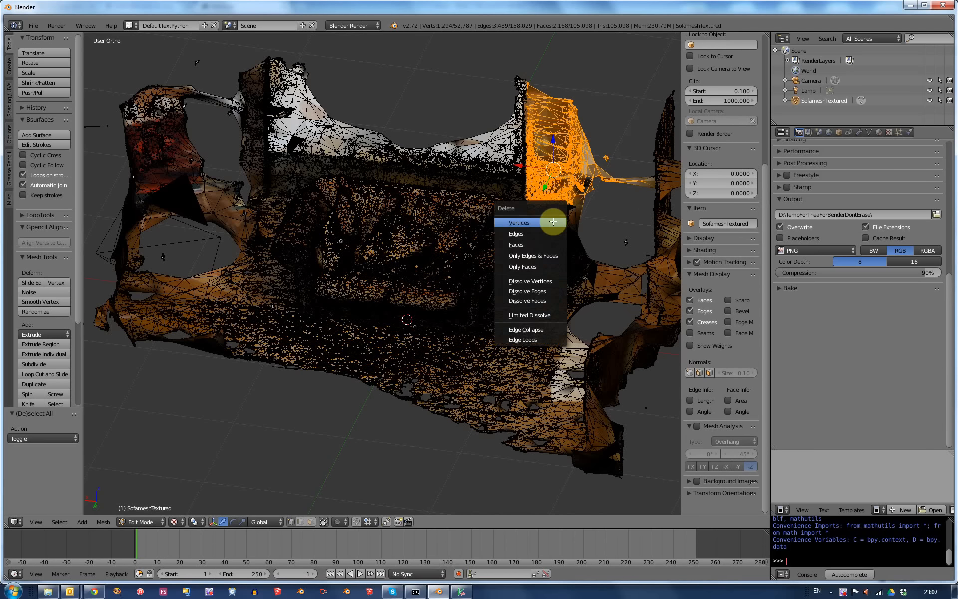
left_click(522, 223)
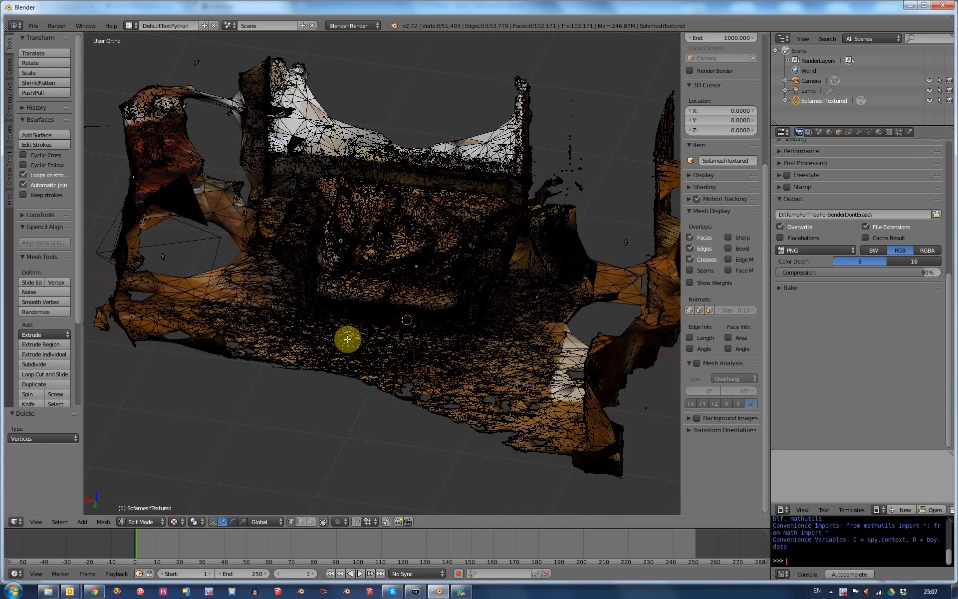
key("Tab")
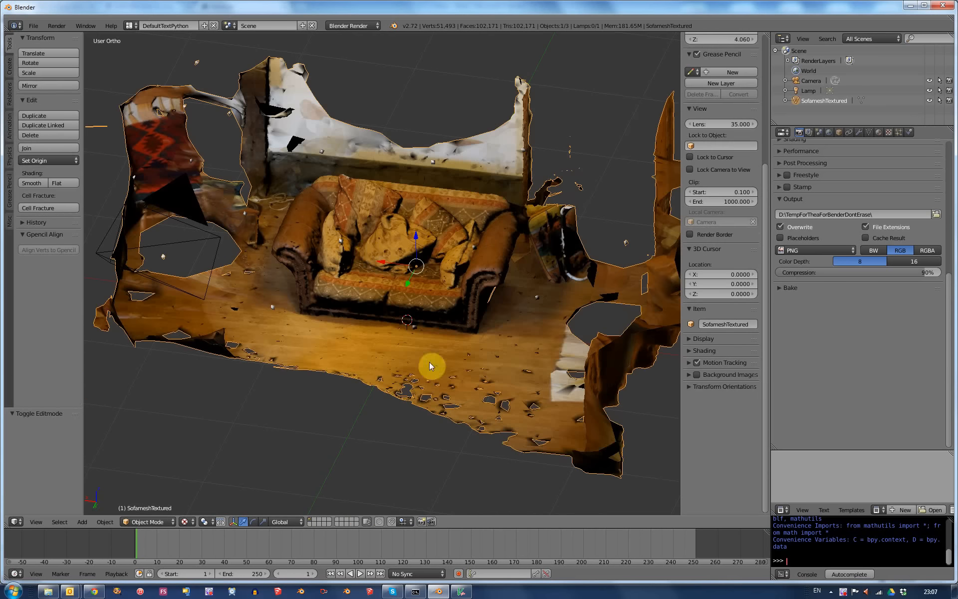
Show the texture settings of the sofa mesh's material_0
middle_click_drag(432, 338, 574, 359)
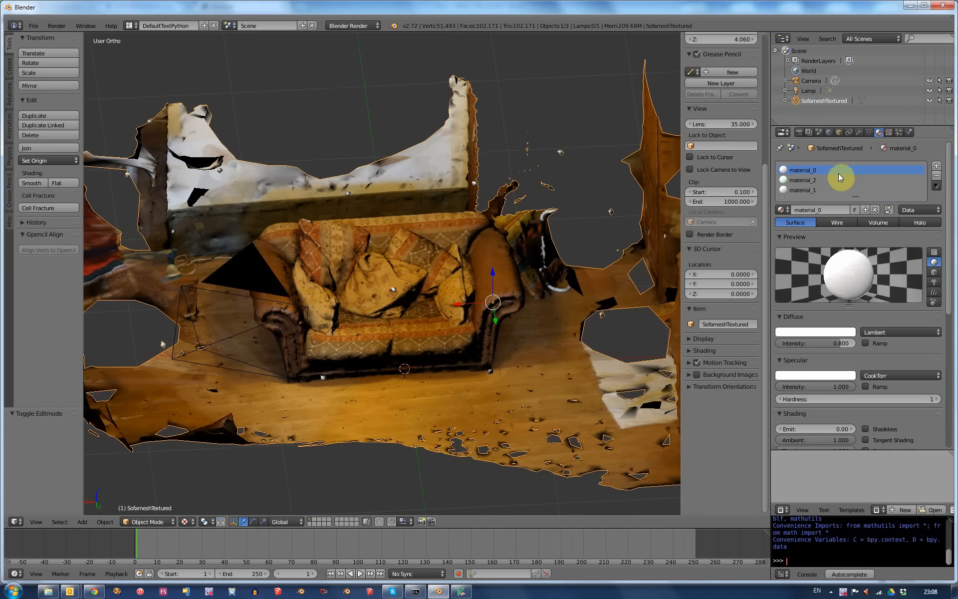
left_click(889, 132)
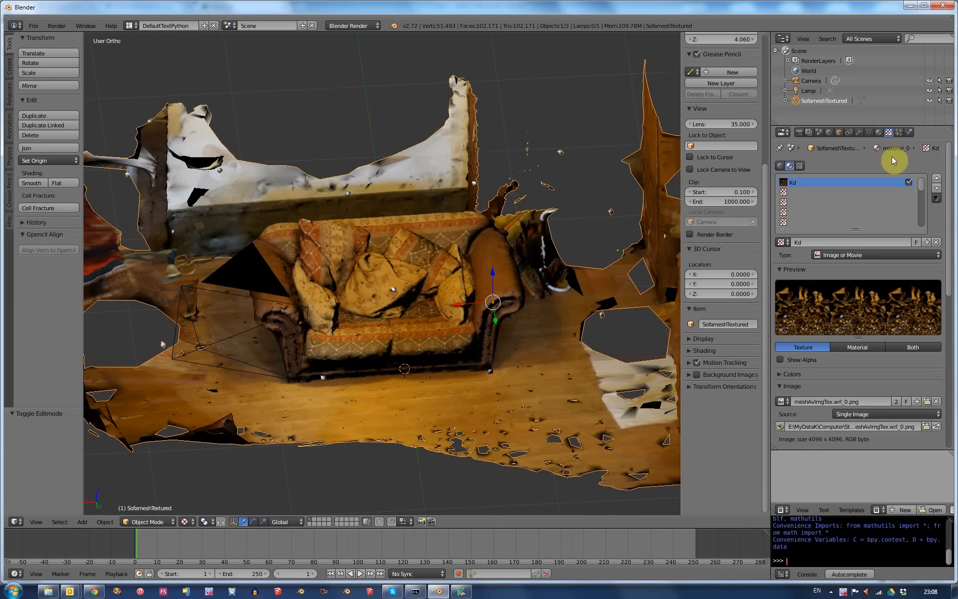
Show the sofa mesh's data properties, split the 3D view in two and turn the new area into a UV/Image Editor
left_click(869, 132)
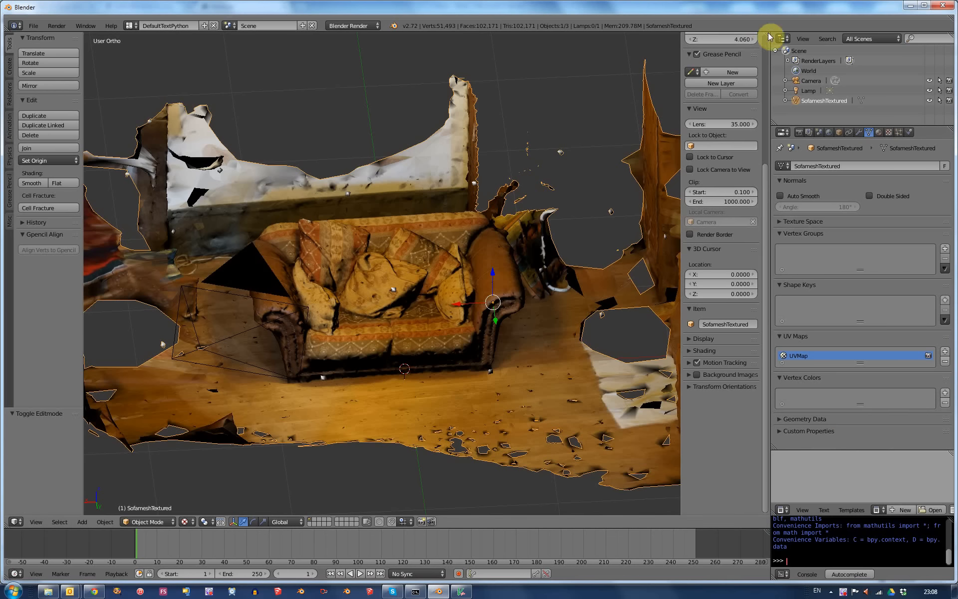
left_click_drag(767, 32, 408, 70)
left_click(418, 521)
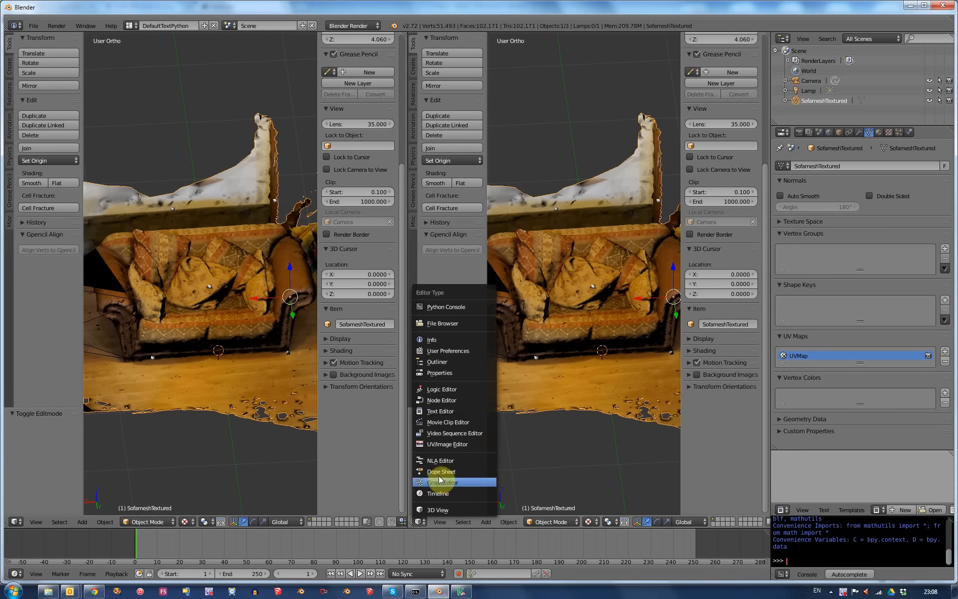
left_click(439, 444)
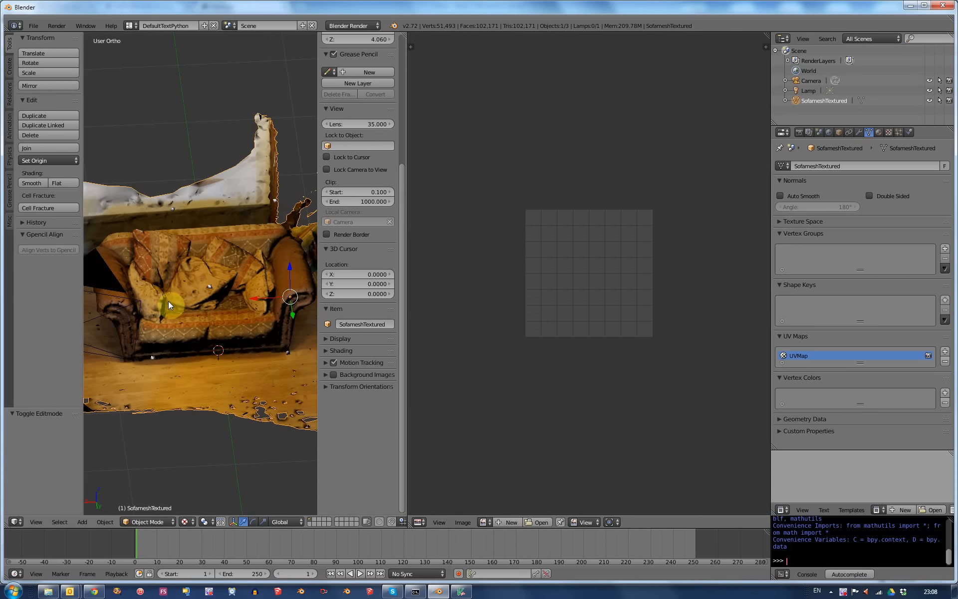
Select all of the sofa mesh's vertices in Edit Mode and examine its UV islands over the texture image at different scales
key("Tab")
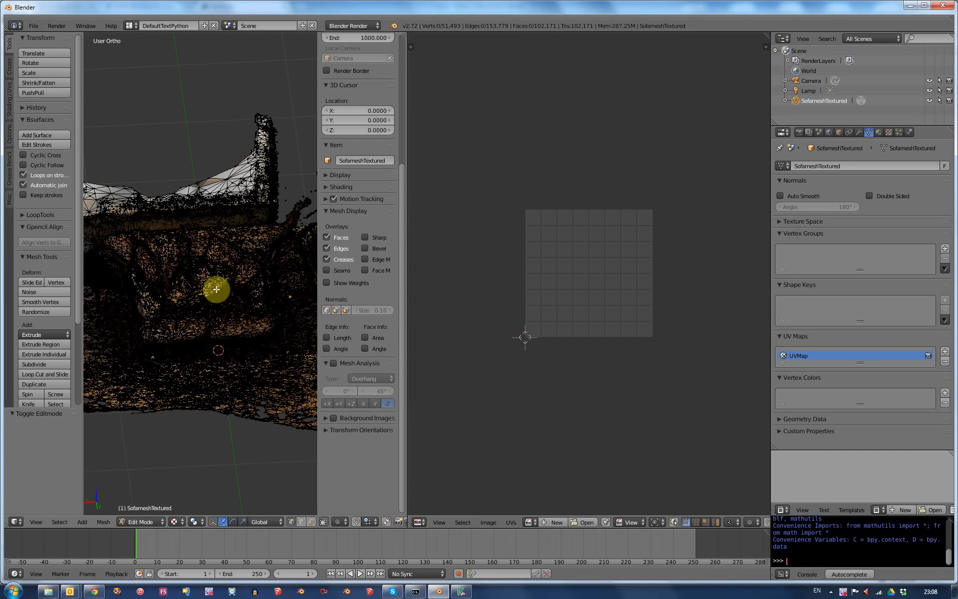
key("a")
scroll(571, 336, "down", 8)
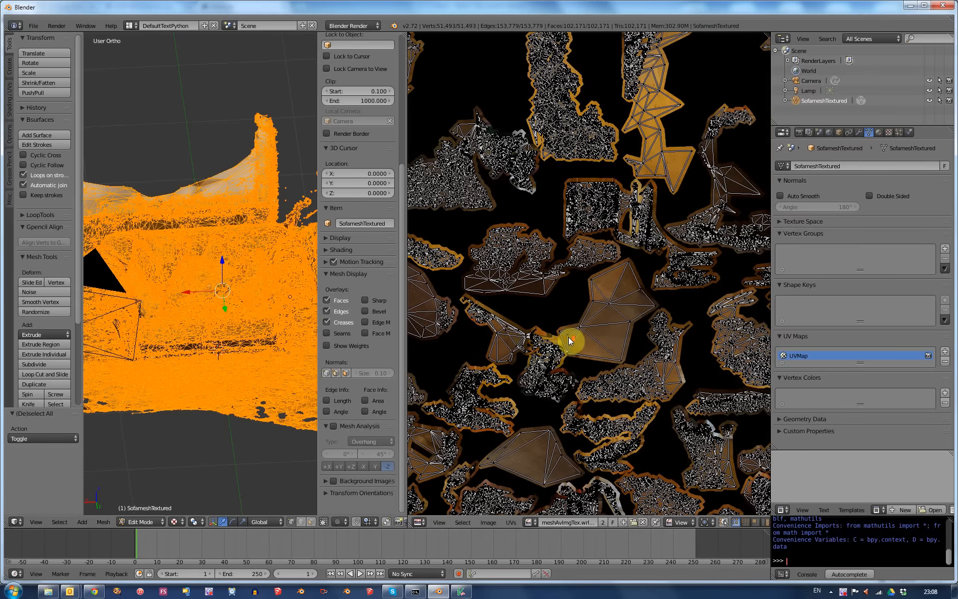
scroll(559, 390, "up", 8)
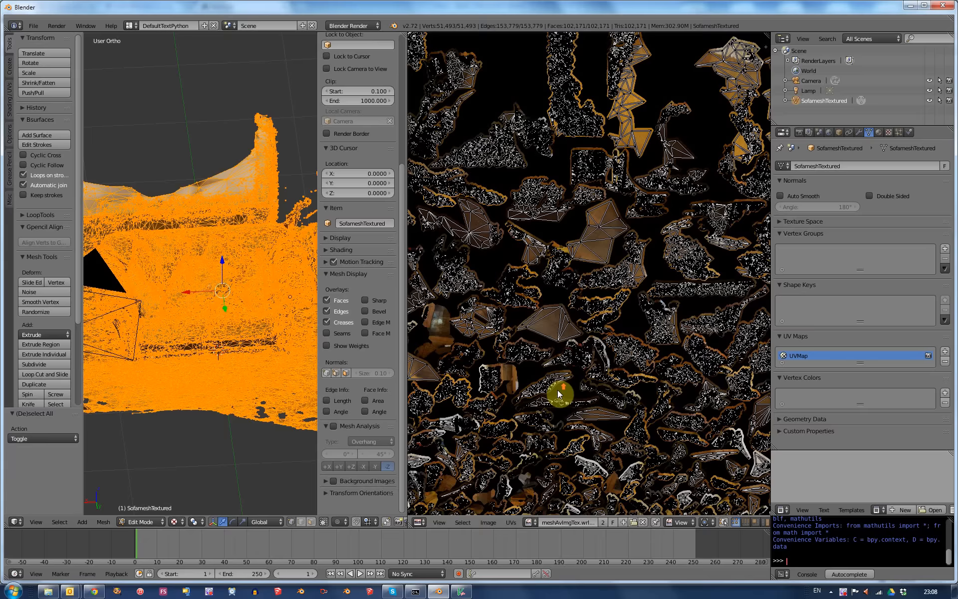
scroll(557, 390, "up", 4)
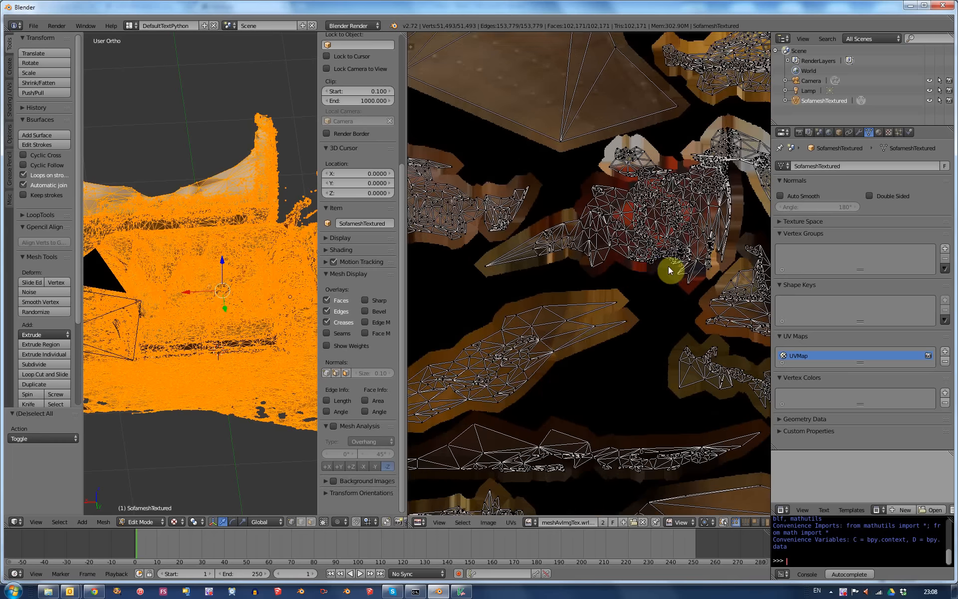
scroll(671, 278, "up", 6)
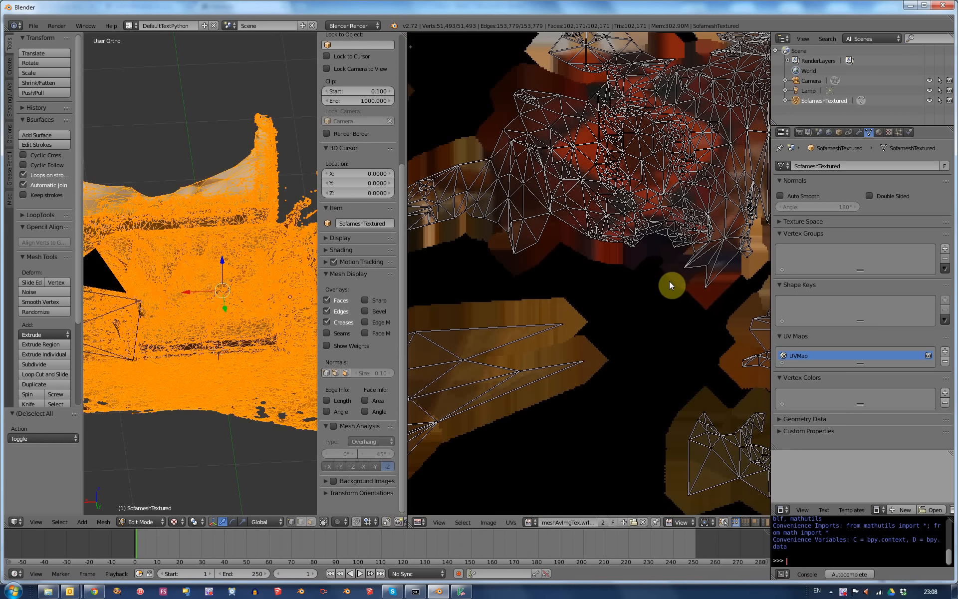
scroll(694, 151, "down", 5)
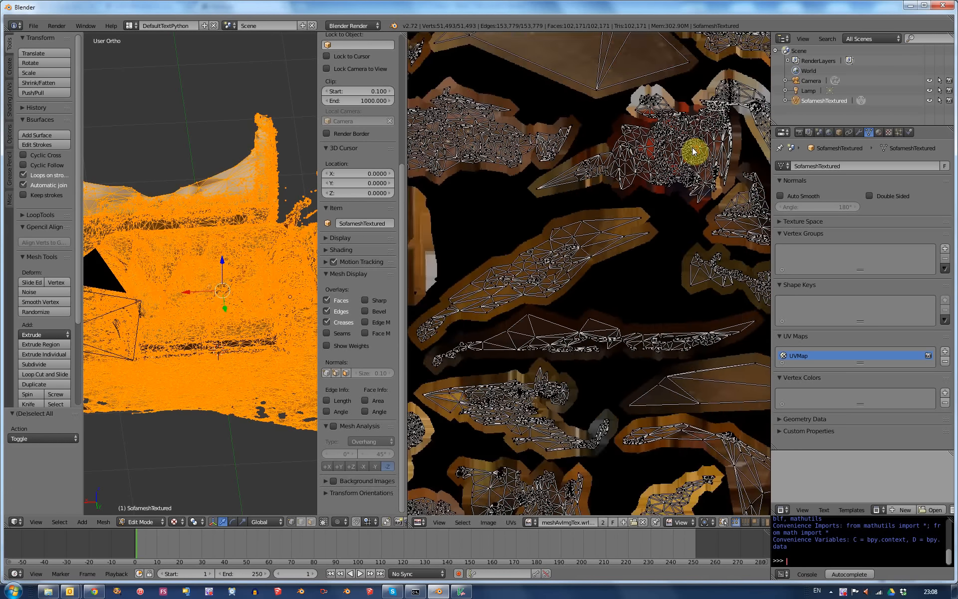
scroll(688, 156, "down", 4)
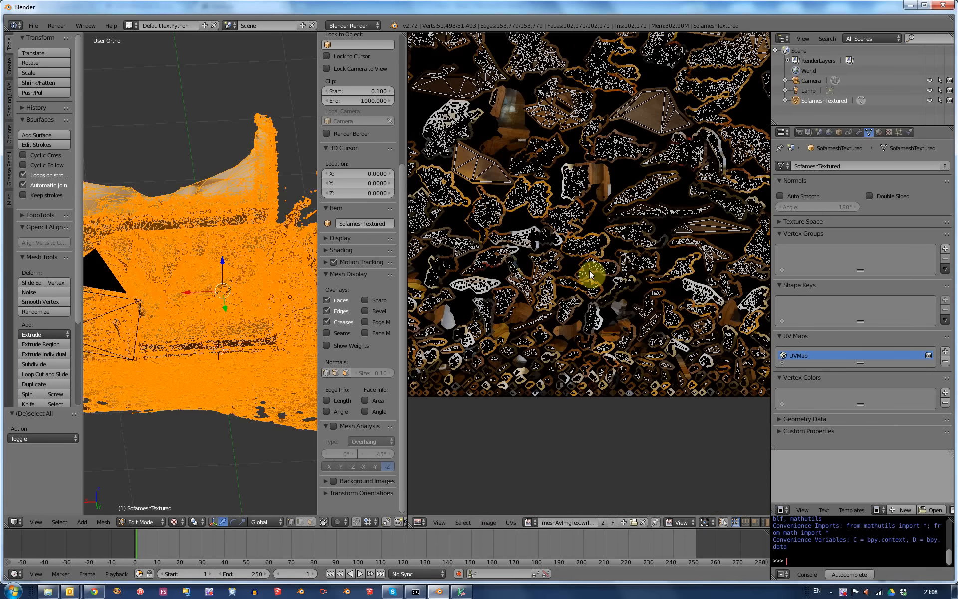
scroll(593, 260, "down", 2)
scroll(587, 227, "up", 3)
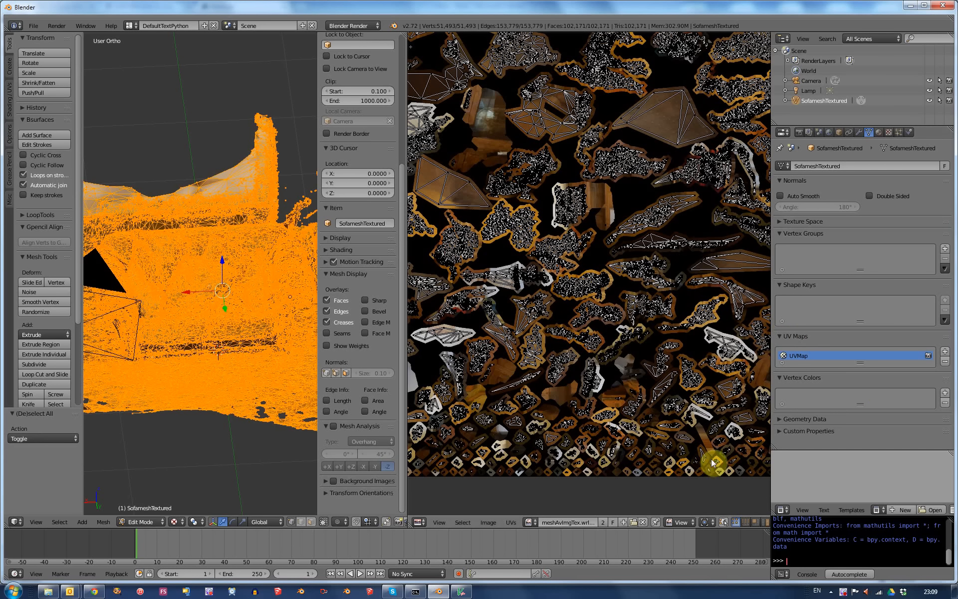
Select all the UVs in the UV layout and return the sofa mesh to Object Mode
key("a")
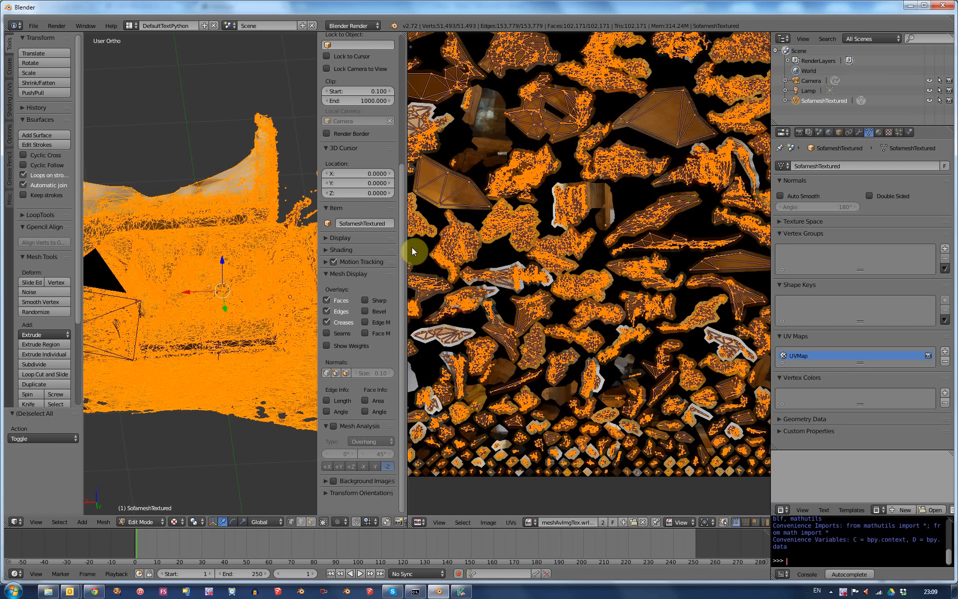
key("Tab")
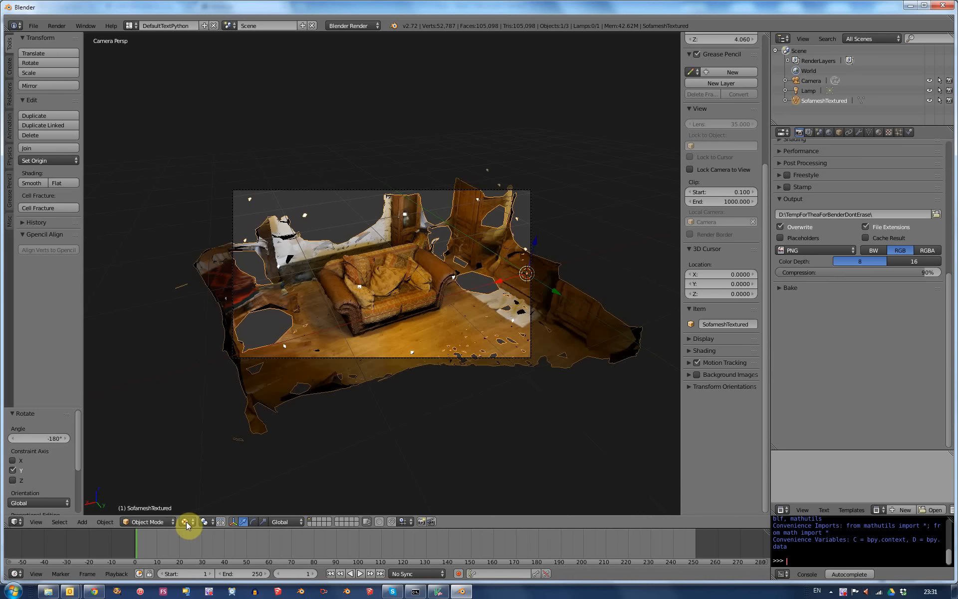
Try the GLSL material mode for the camera view's shading and switch back to Multitexture
middle_click_drag(398, 308, 442, 305)
key("KP_0")
left_click(687, 351)
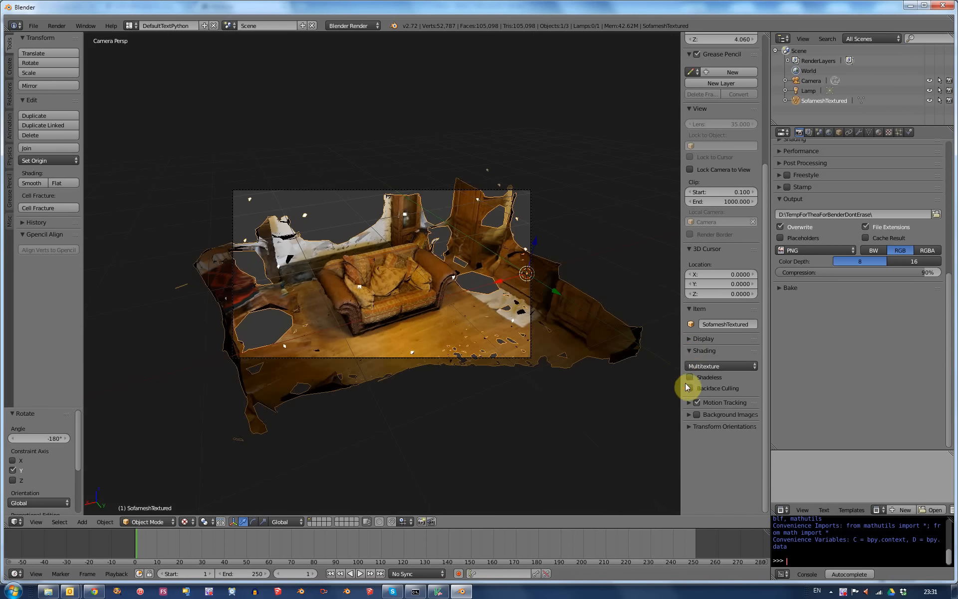
left_click(717, 367)
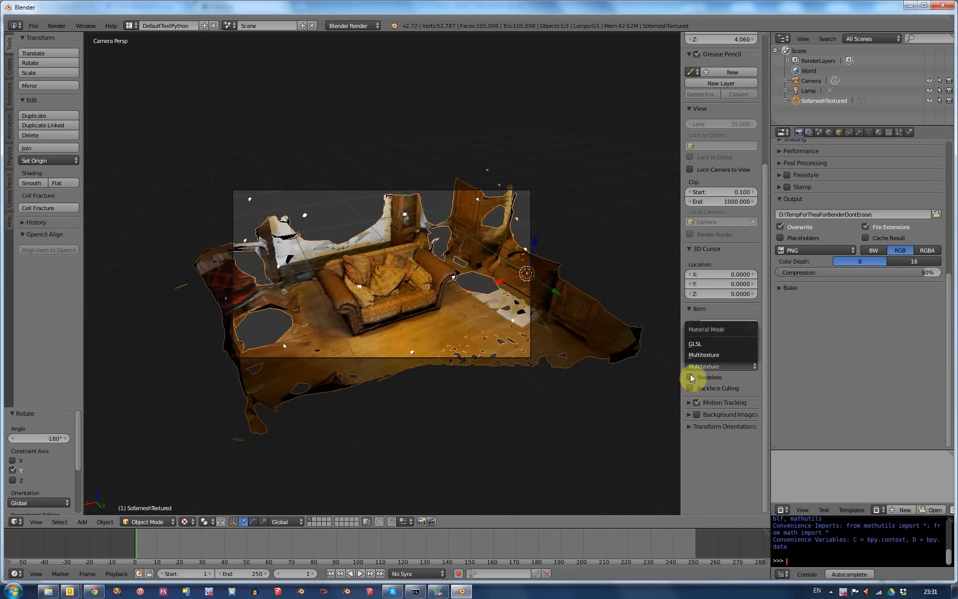
left_click(699, 344)
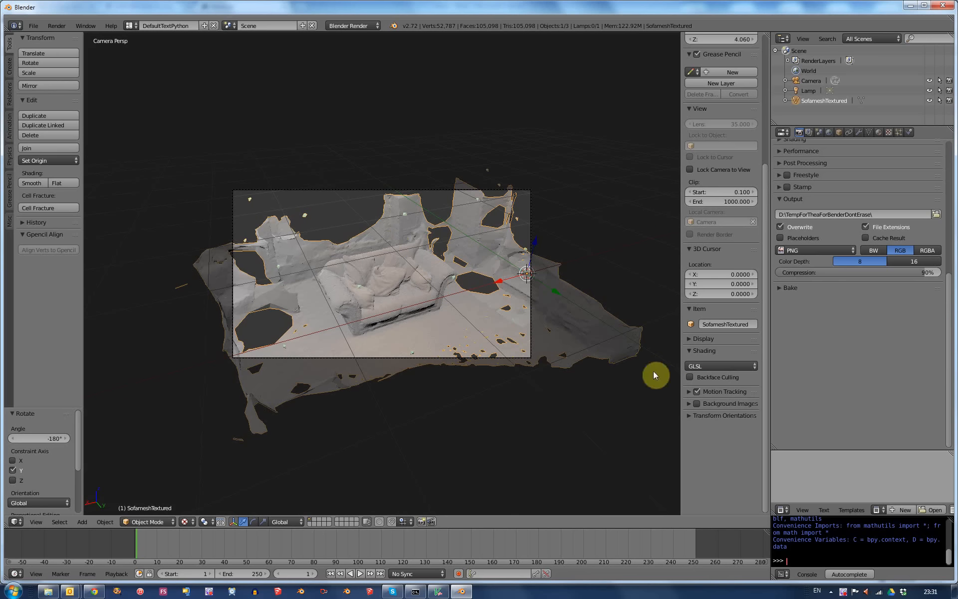
left_click(694, 365)
left_click(696, 367)
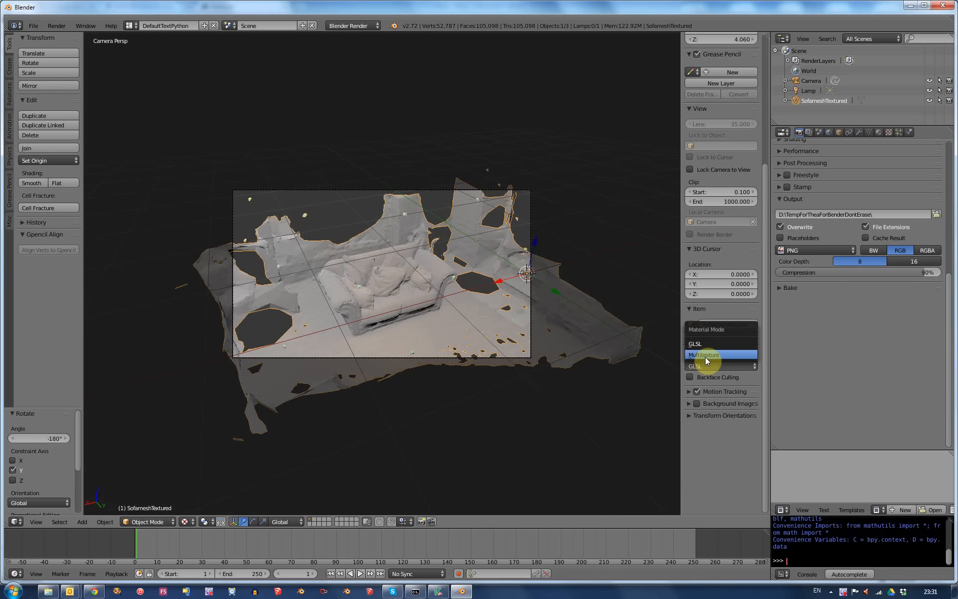
left_click(705, 354)
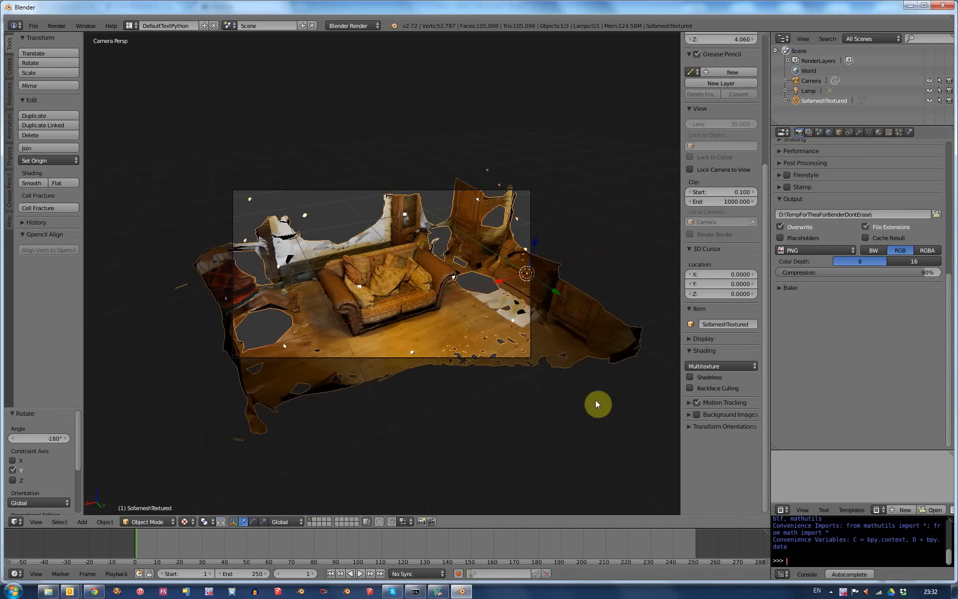
Check the mesh data of SofameshTextured and the texture image and mapping settings of its material_1 and material_0
left_click(870, 131)
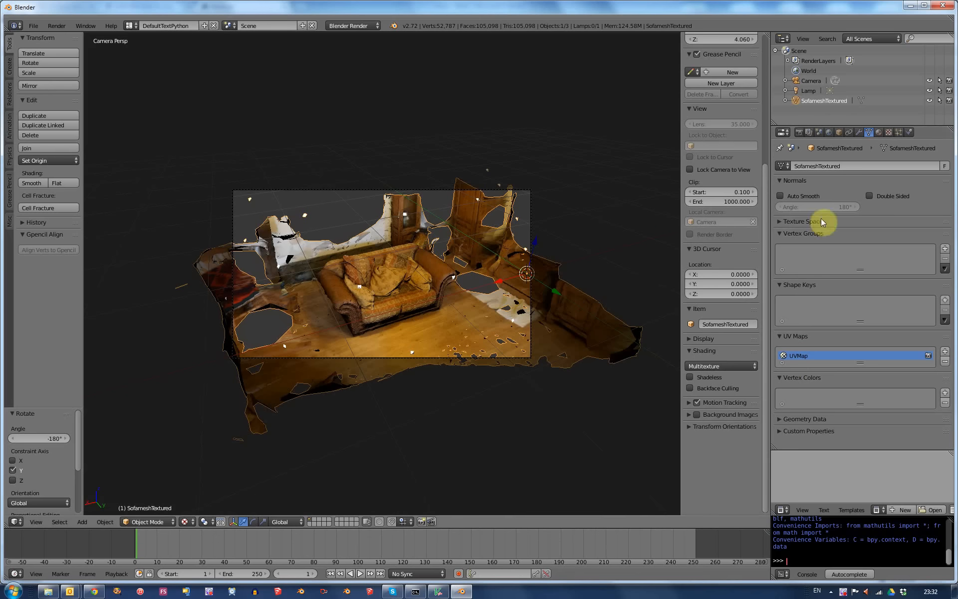
left_click(889, 132)
left_click(890, 131)
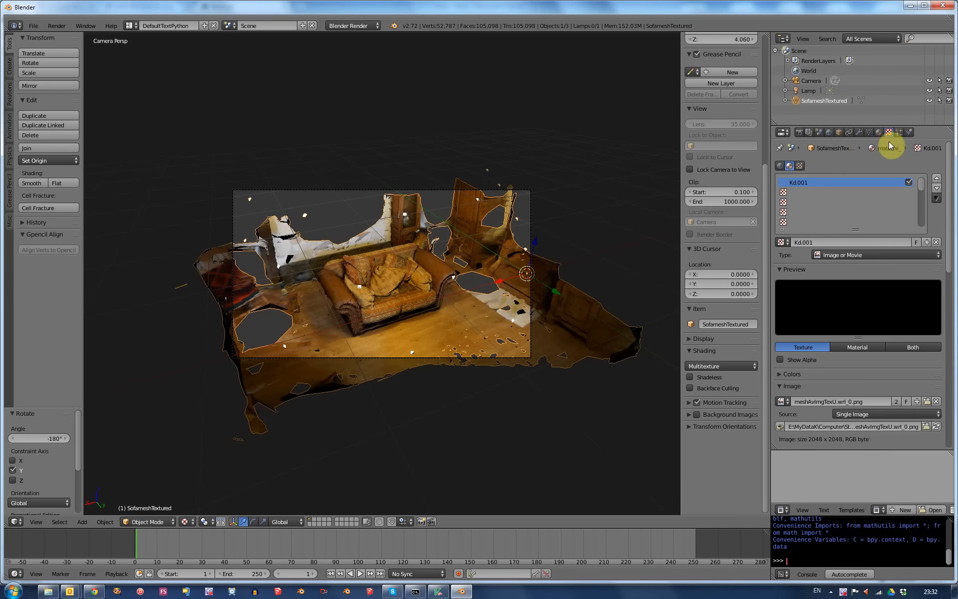
left_click(878, 133)
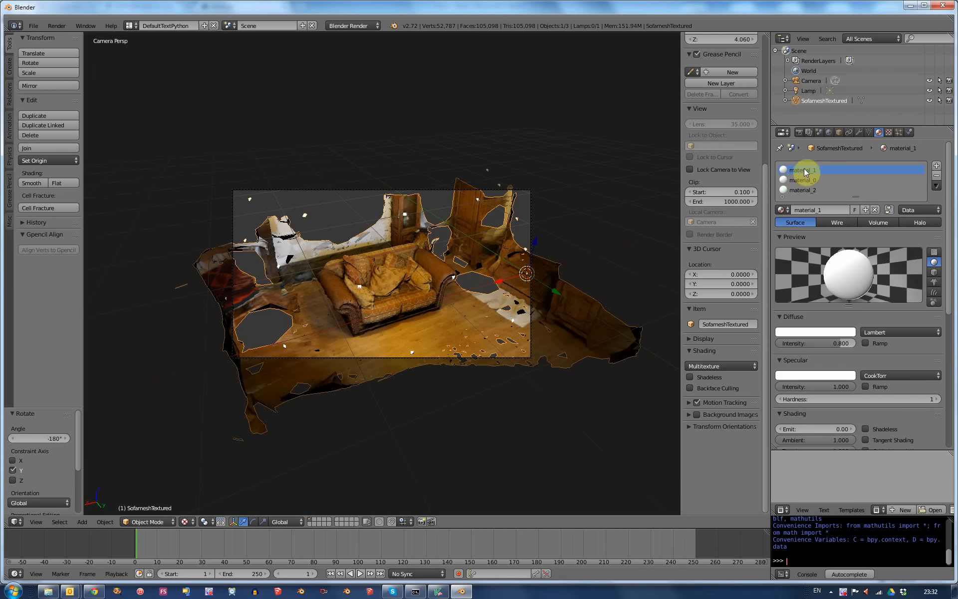
left_click(888, 132)
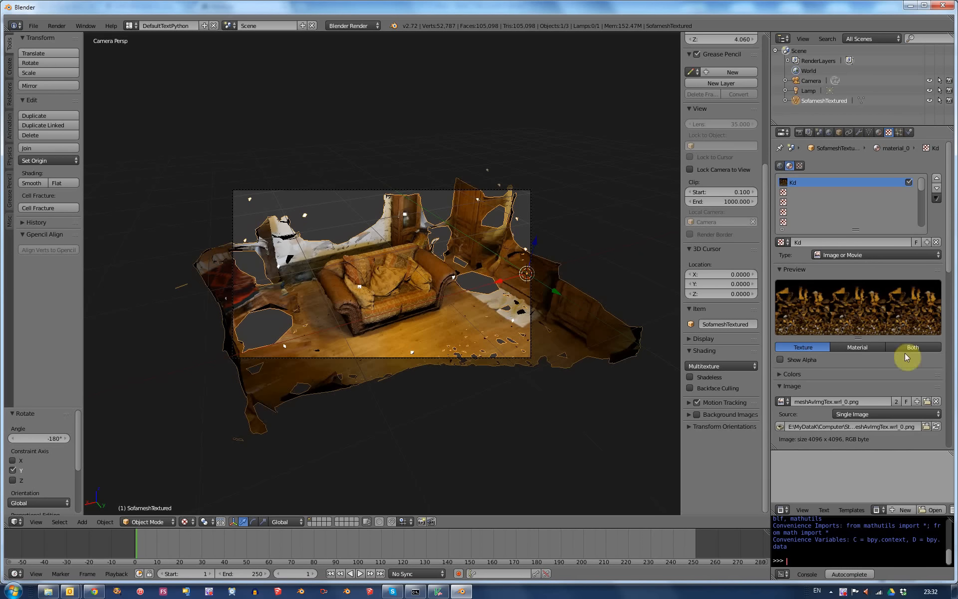
left_click_drag(950, 258, 947, 368)
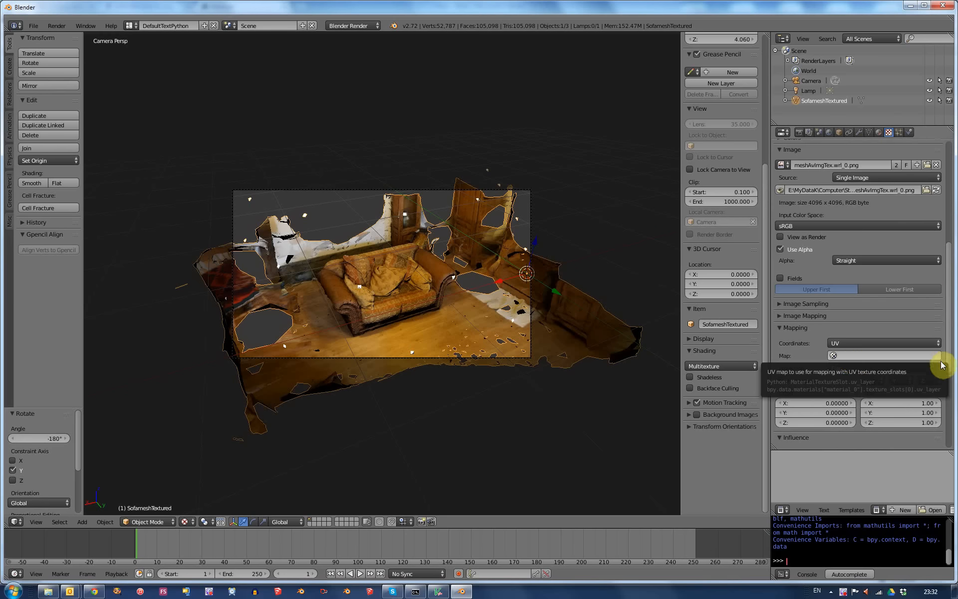
left_click_drag(947, 368, 950, 249)
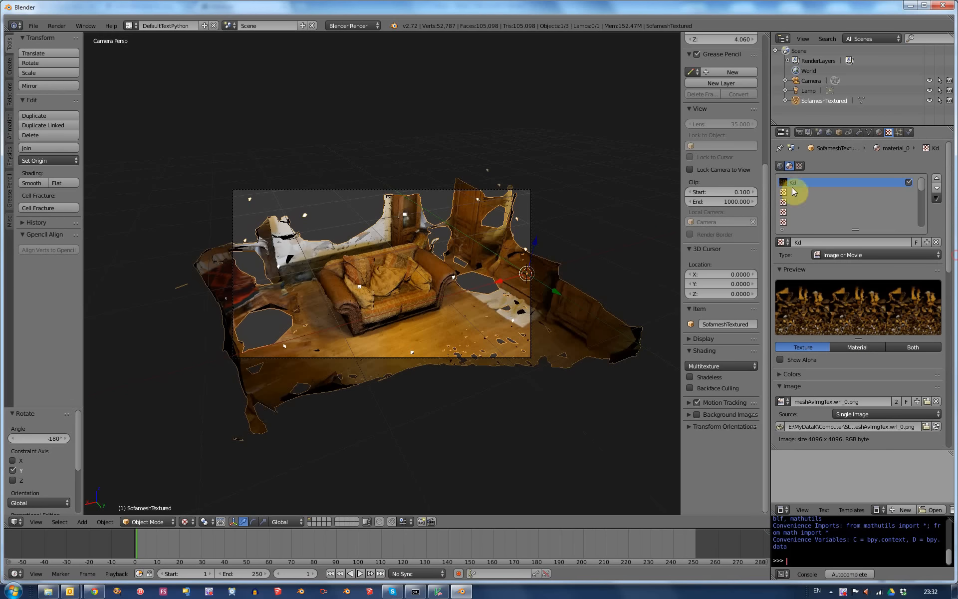
Remove the material_1, material_0 and material_2 slots from SofameshTextured
left_click(878, 132)
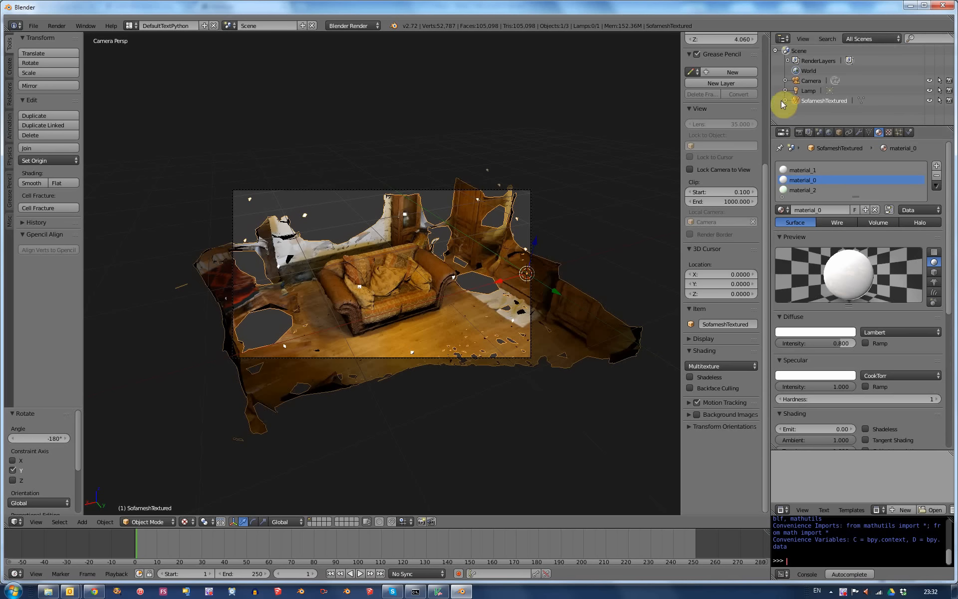
left_click(801, 170)
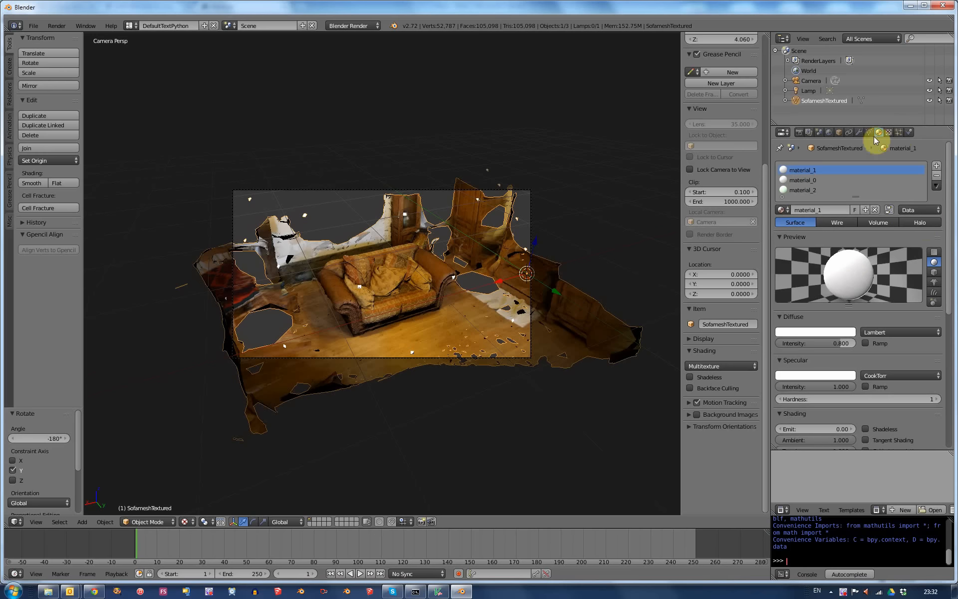
left_click(937, 178)
left_click(938, 180)
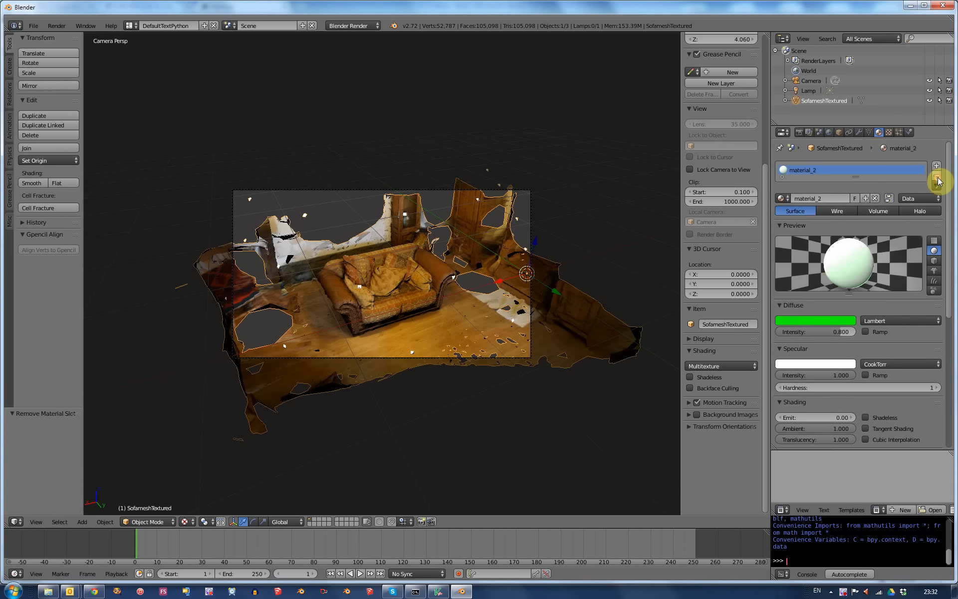
left_click(938, 180)
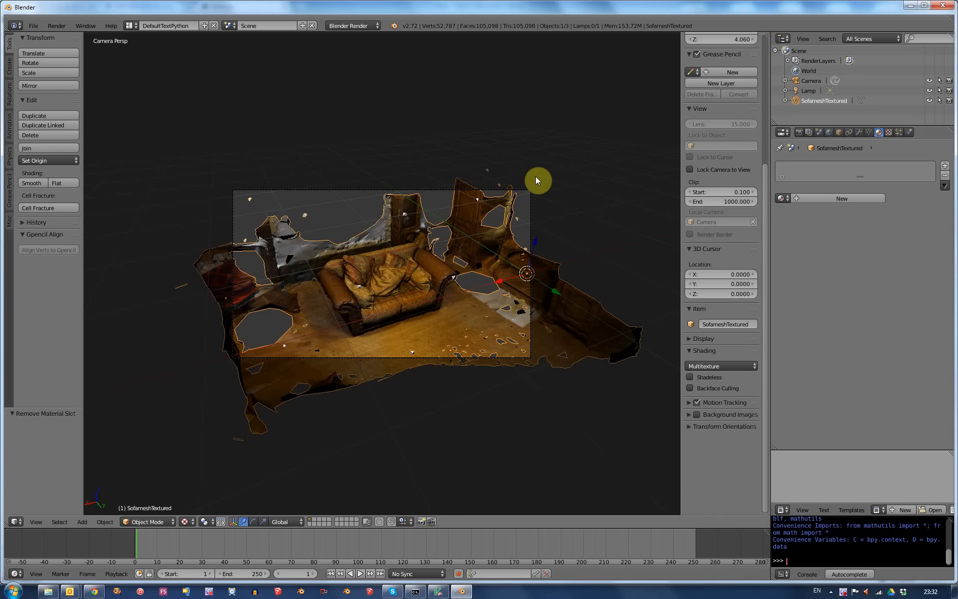
Create a new material for the sofa mesh and add a new image texture to it
left_click(818, 199)
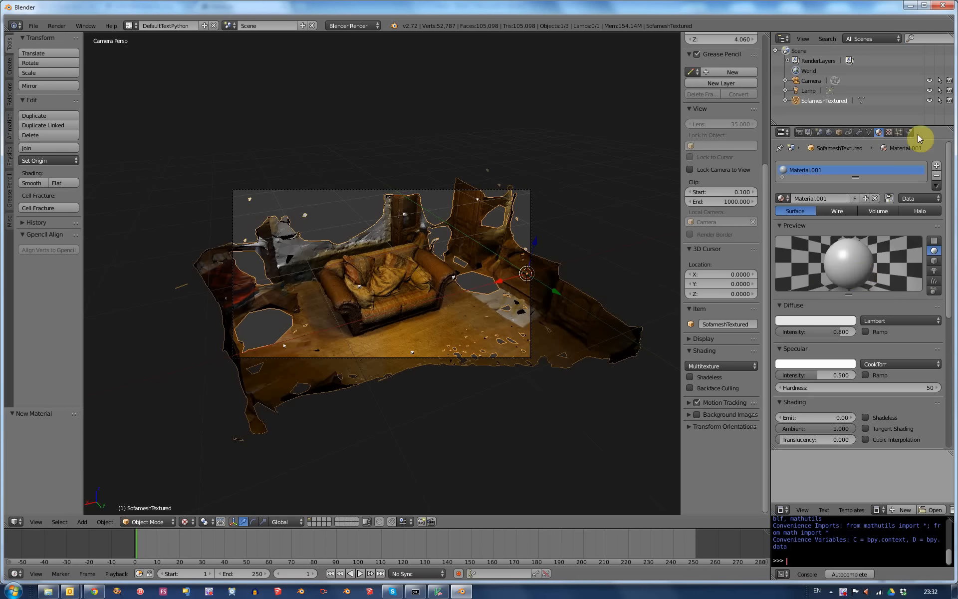
left_click(888, 132)
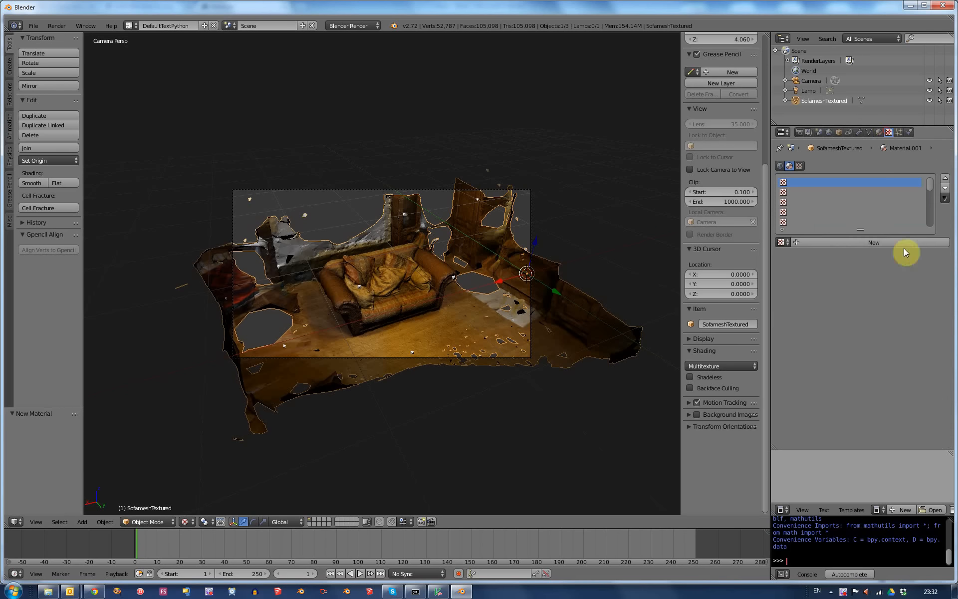
left_click(852, 242)
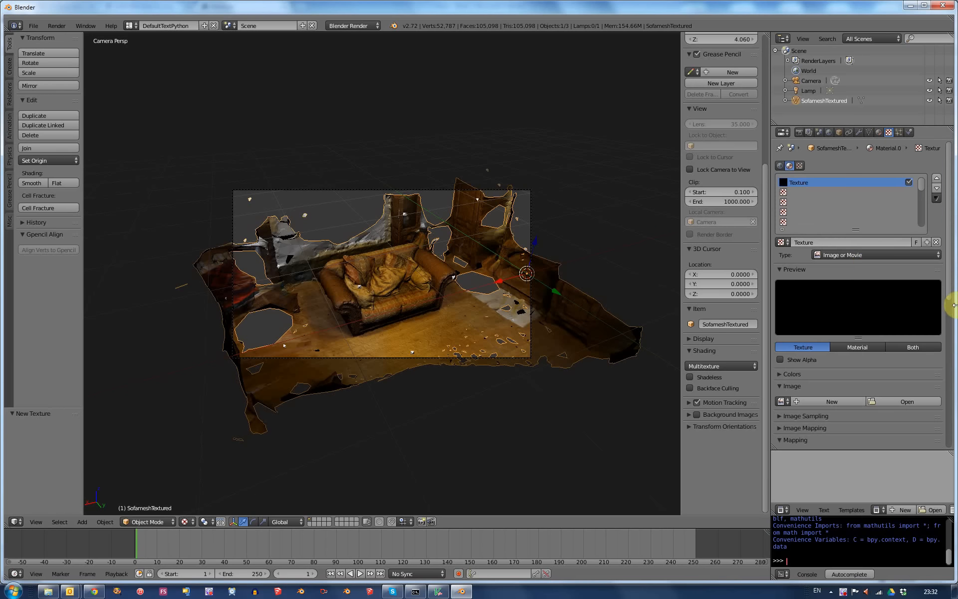
Assign meshAvImgTex.wrl_0.png as the new texture's image and set its mapping to the UVMap layer
left_click_drag(950, 294, 947, 376)
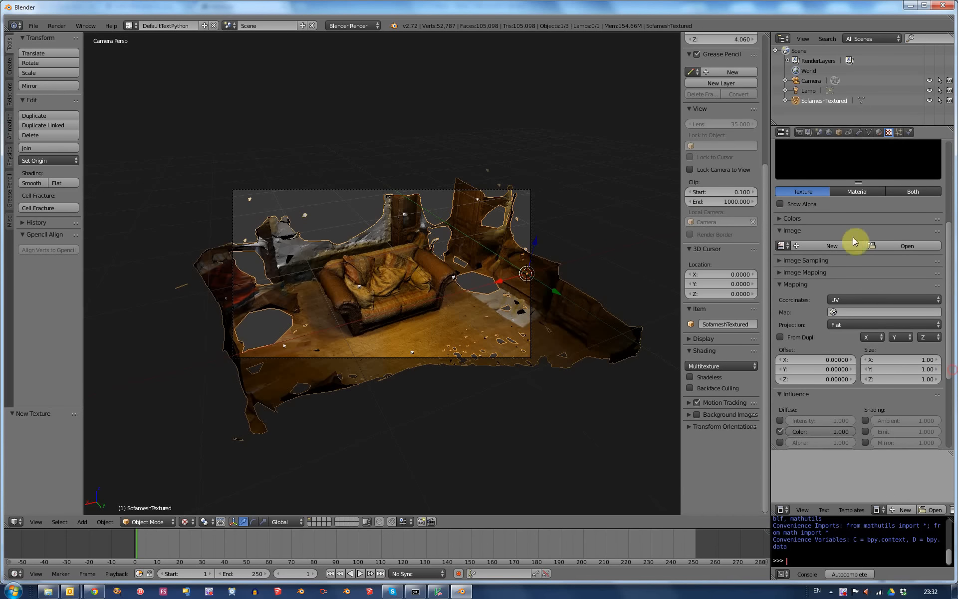
left_click(781, 246)
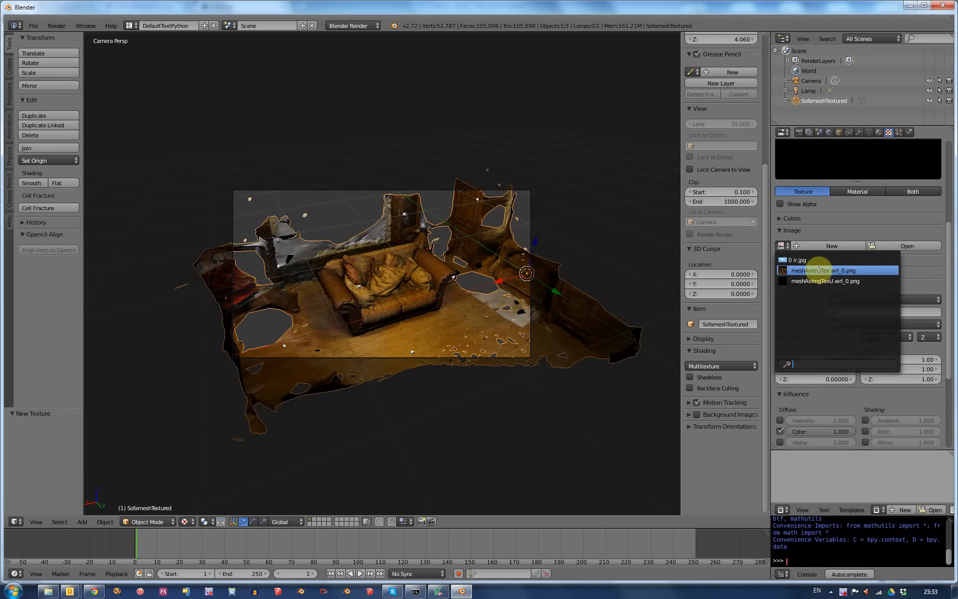
left_click(813, 270)
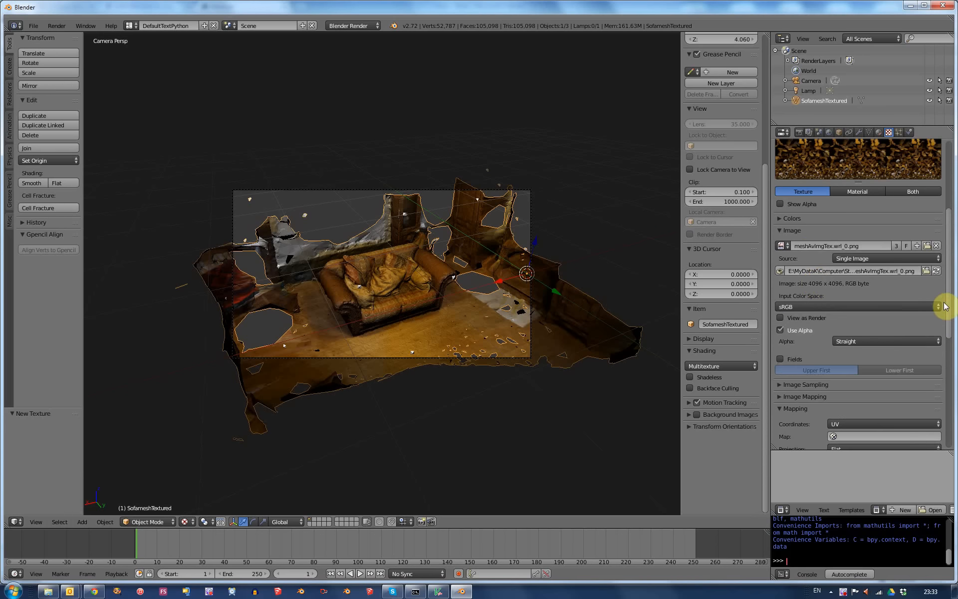
left_click_drag(948, 305, 947, 380)
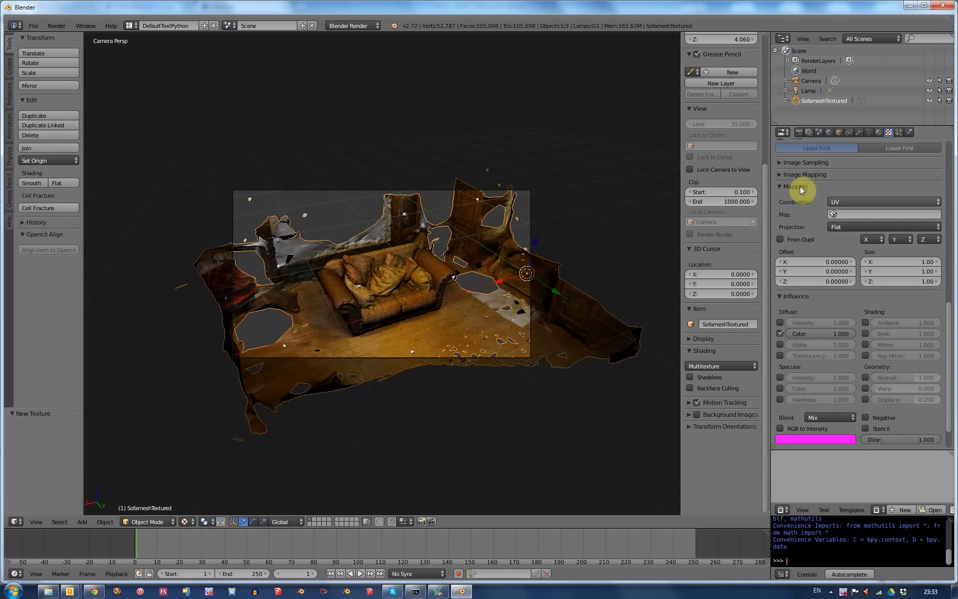
left_click(861, 214)
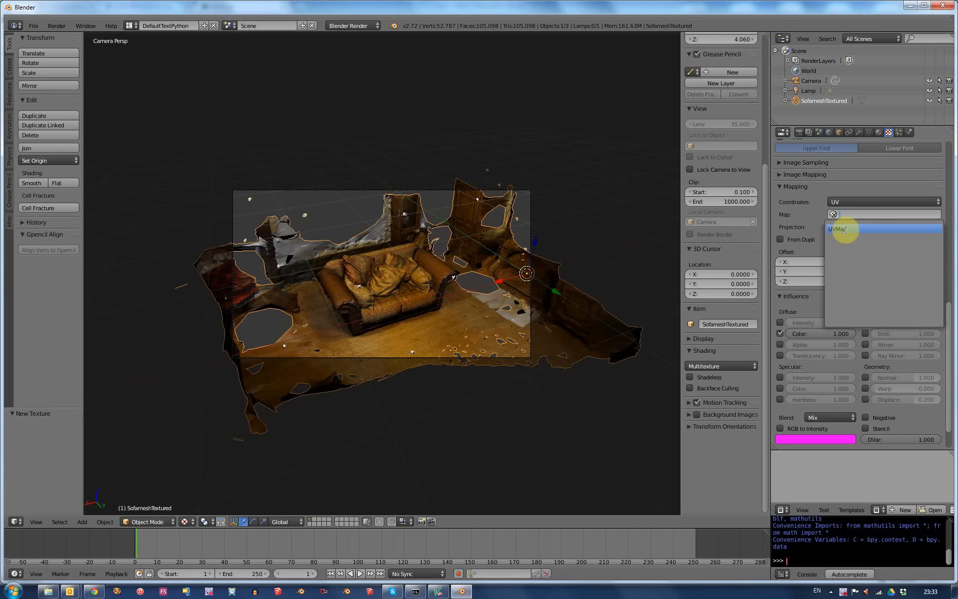
left_click(846, 229)
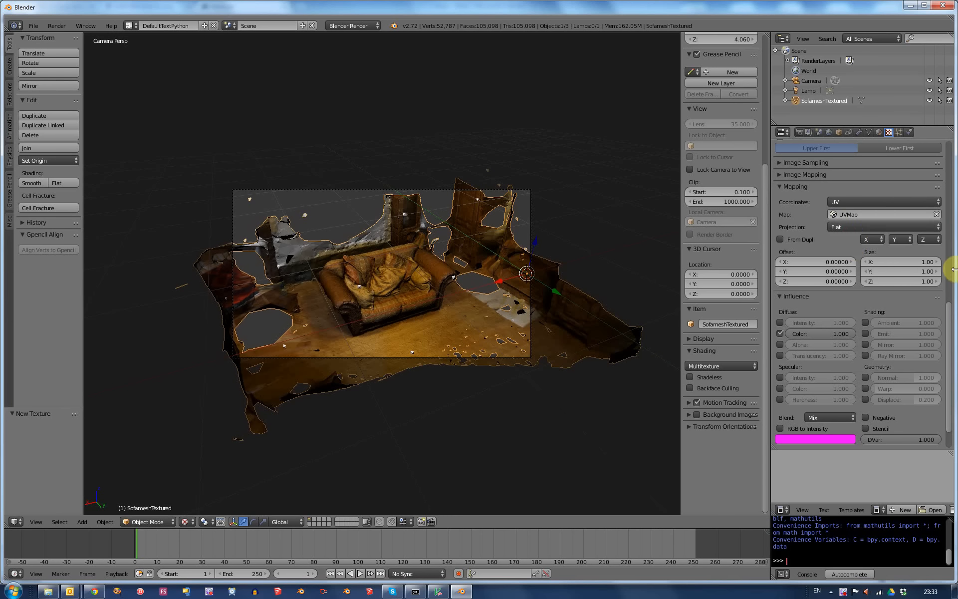
Render a still image of the textured sofa scene from the camera
left_click(799, 132)
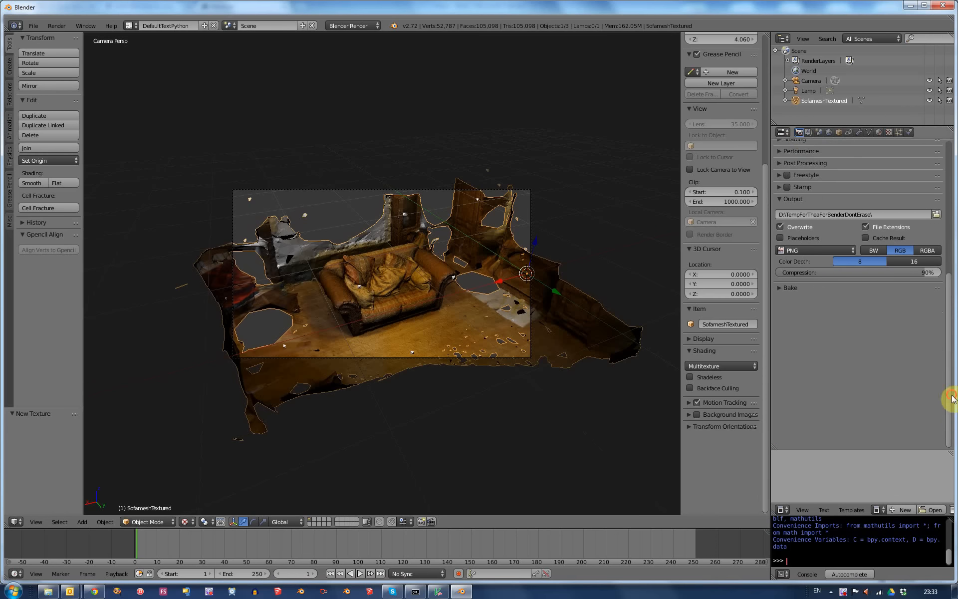
left_click_drag(949, 396, 949, 212)
left_click(804, 178)
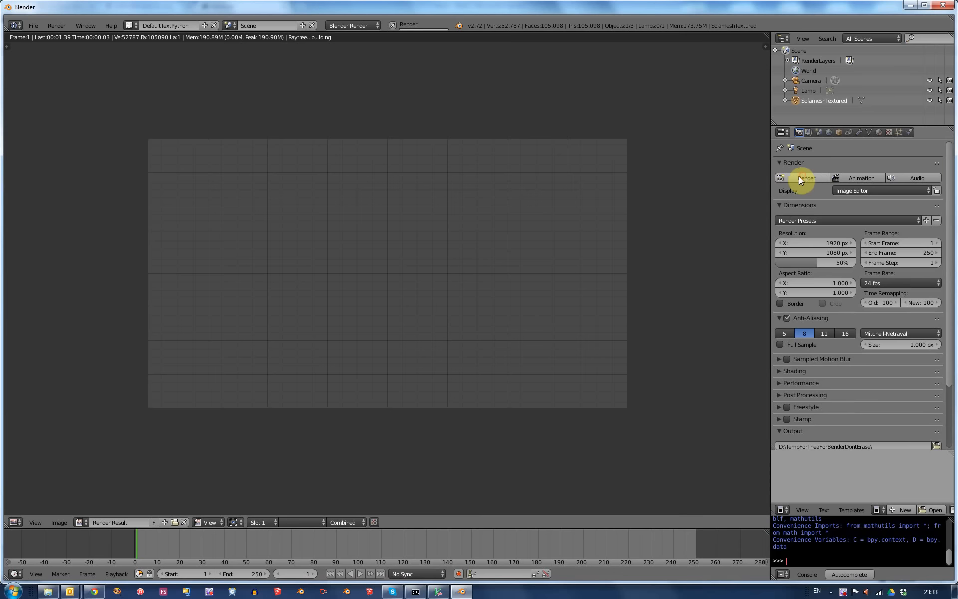